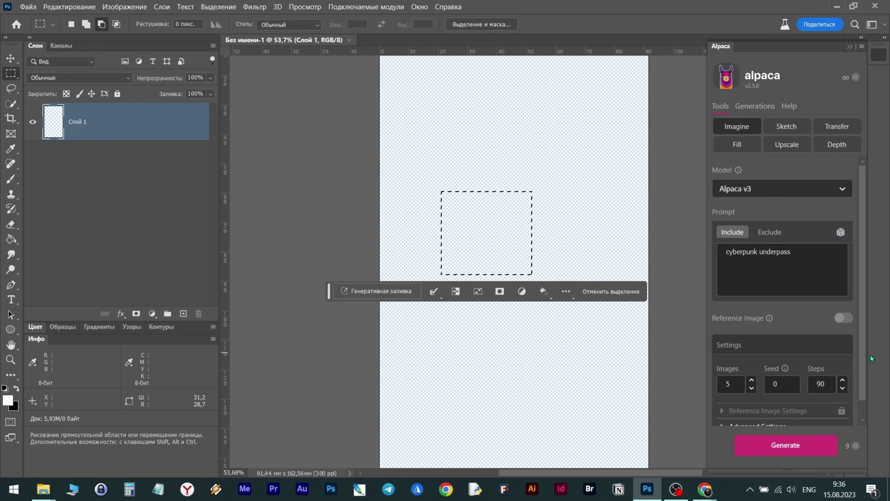
- Generate five images from the prompt "cyberpunk underpass" using the Alpaca v3 model
mouse_move(855, 446)
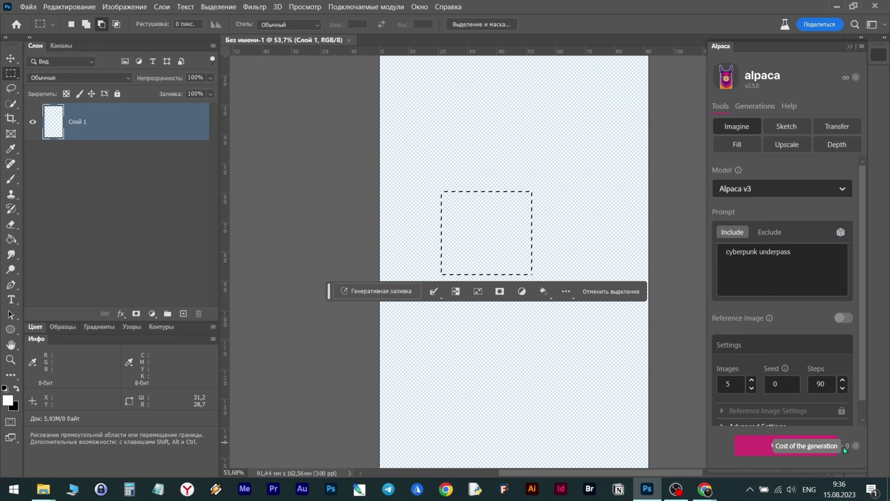
click(761, 443)
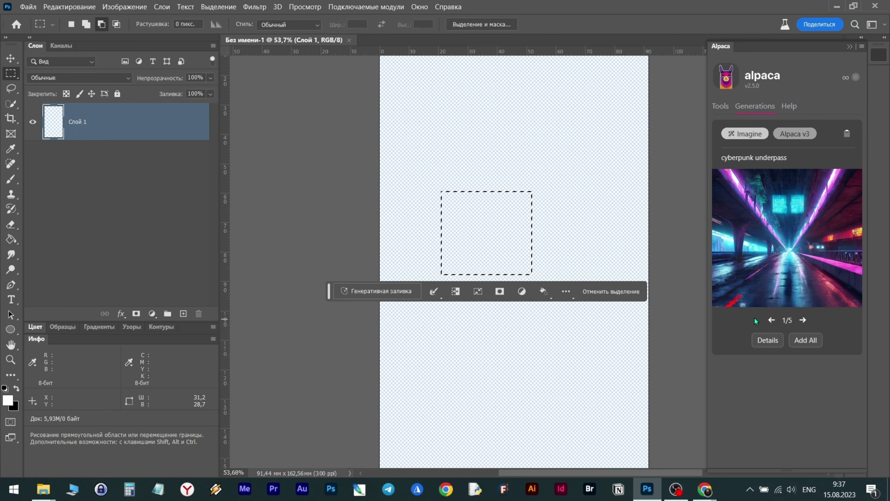
- Compare the five generated variations and place the second one into the selected area of the canvas
click(803, 320)
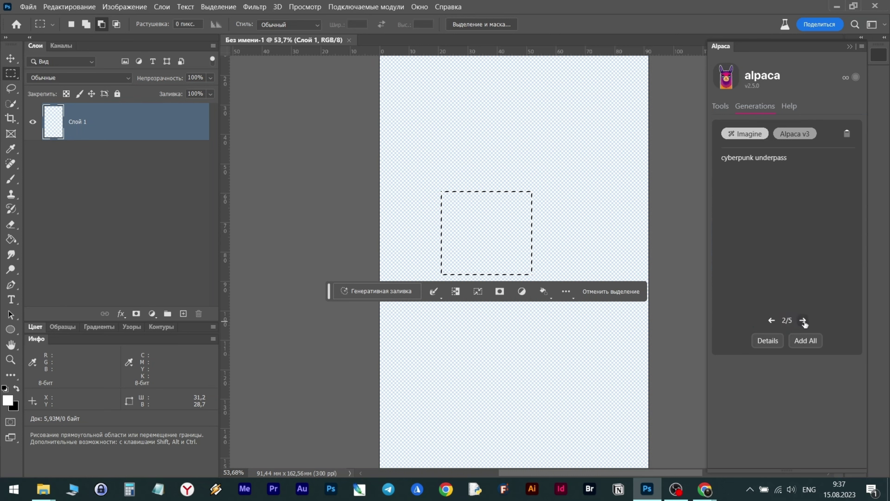
click(803, 321)
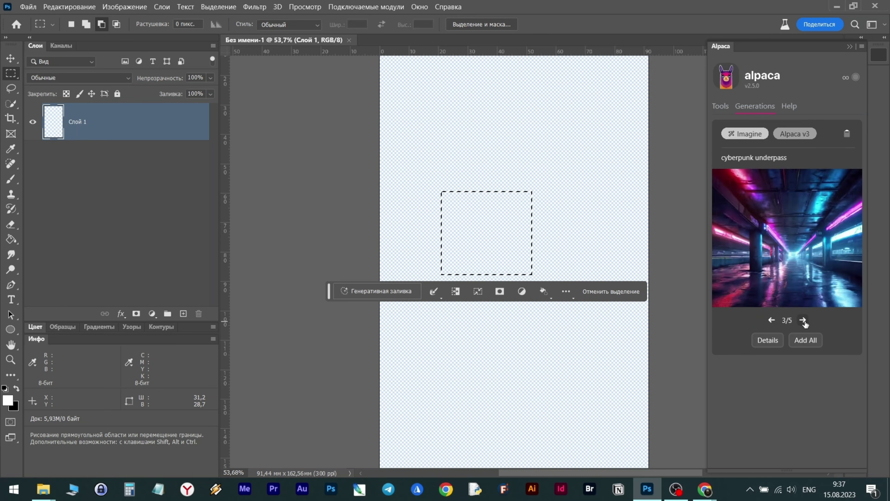
click(804, 321)
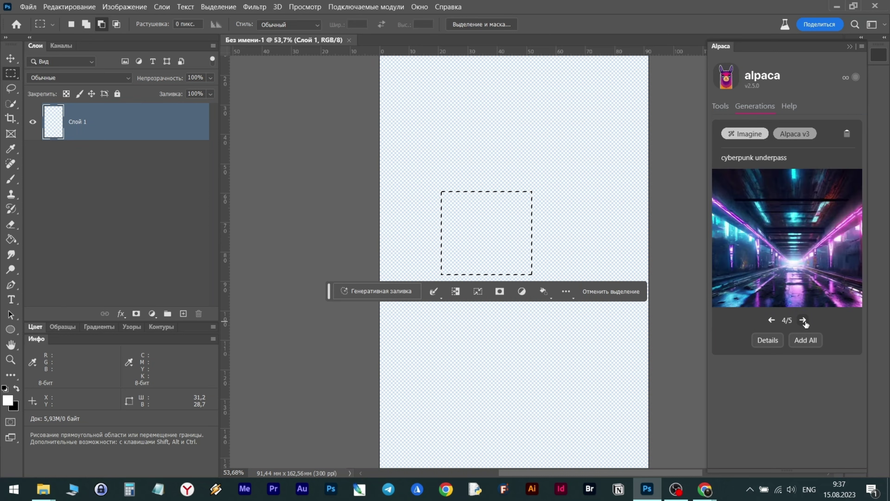
click(803, 320)
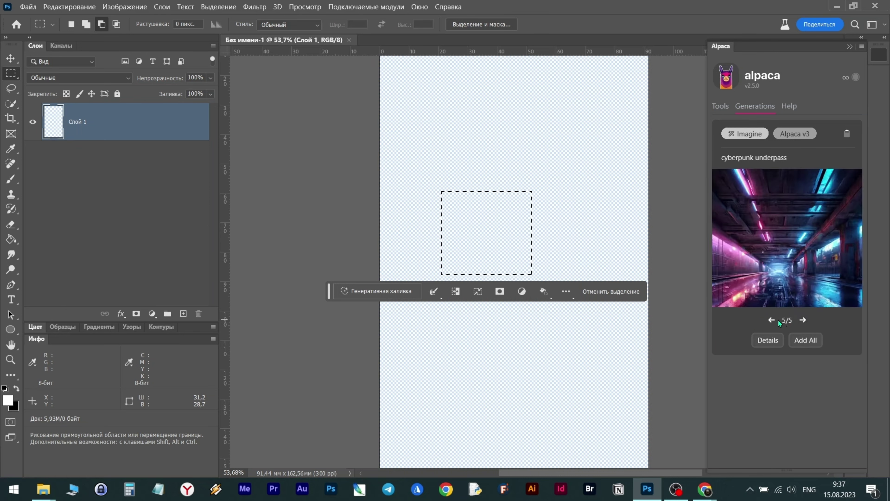
click(772, 320)
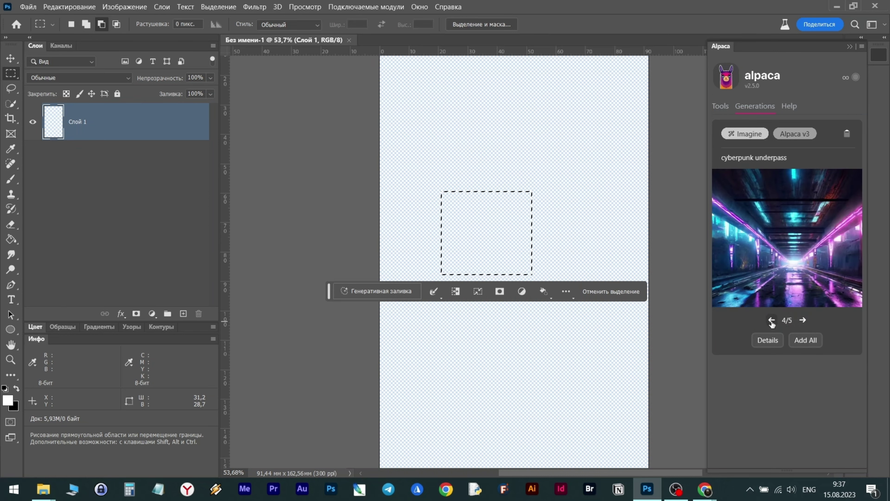
click(771, 320)
click(771, 320)
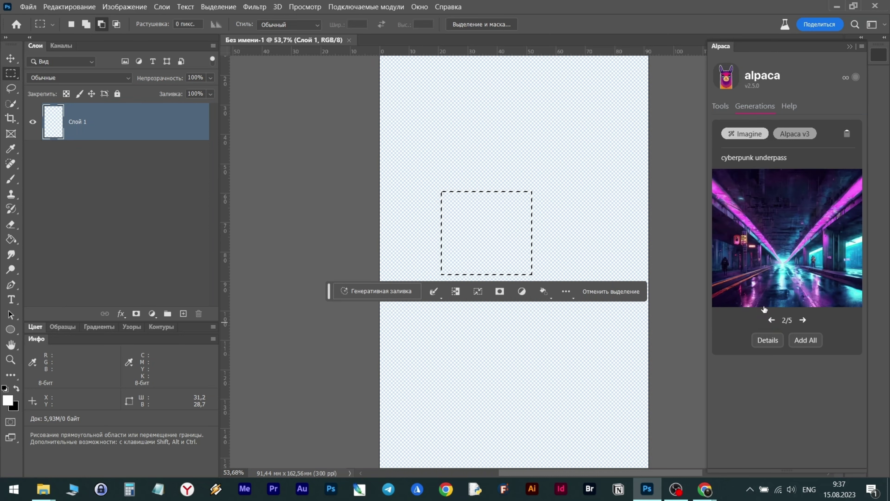
mouse_move(823, 218)
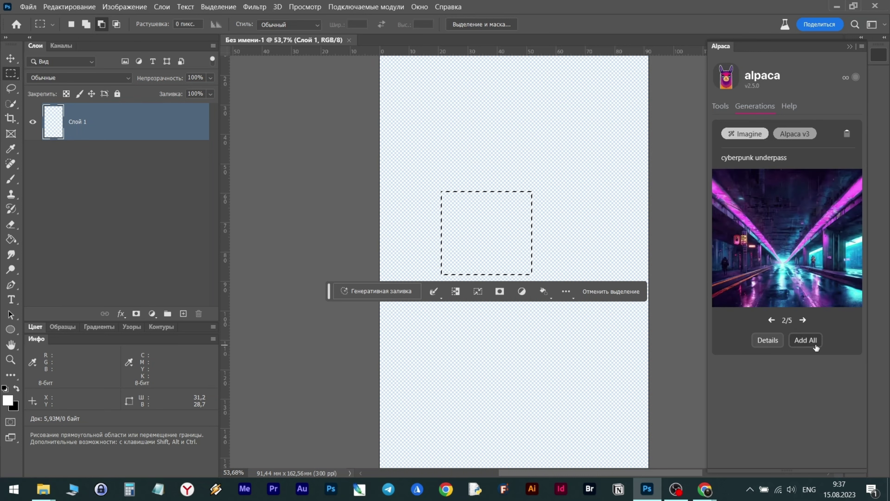
click(786, 231)
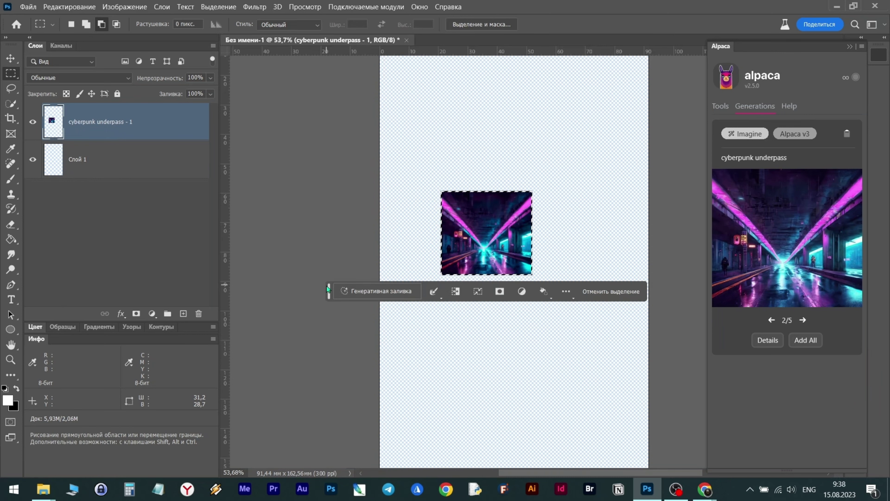
- Crop the canvas to about 142.2 × 116.9 mm, leaving empty space on all sides of the underpass image
drag(327, 290, 318, 398)
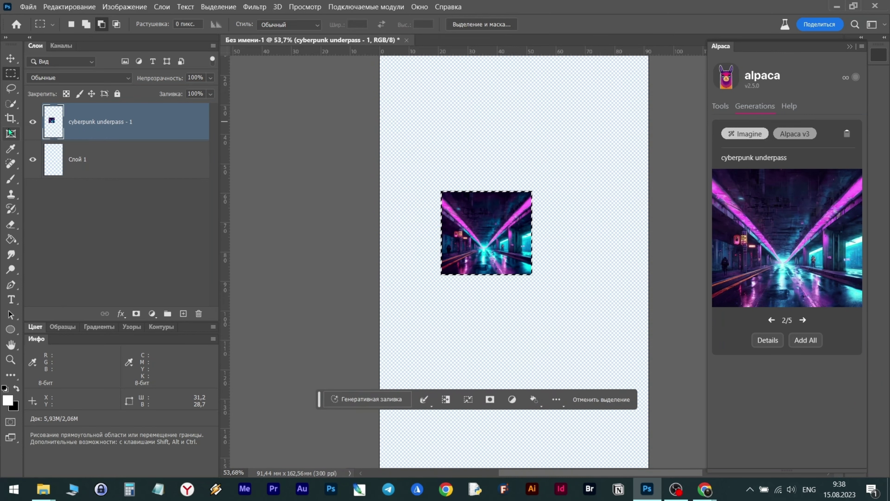
click(10, 118)
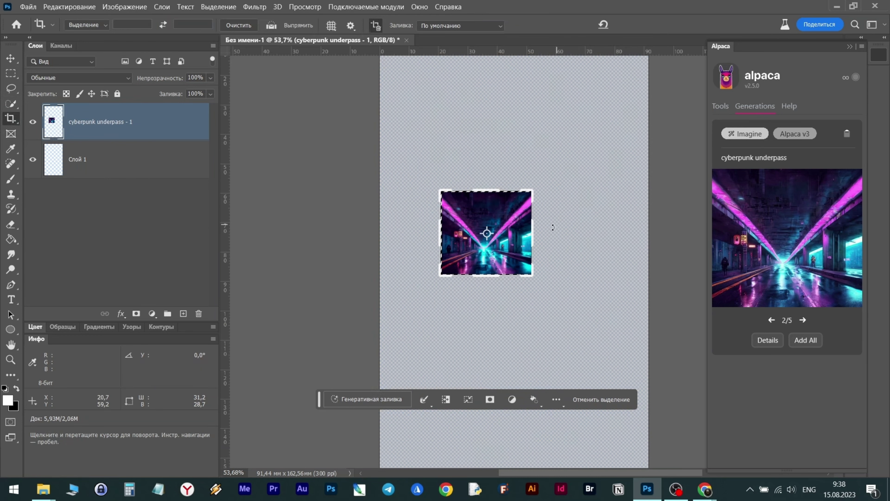
drag(532, 233, 623, 243)
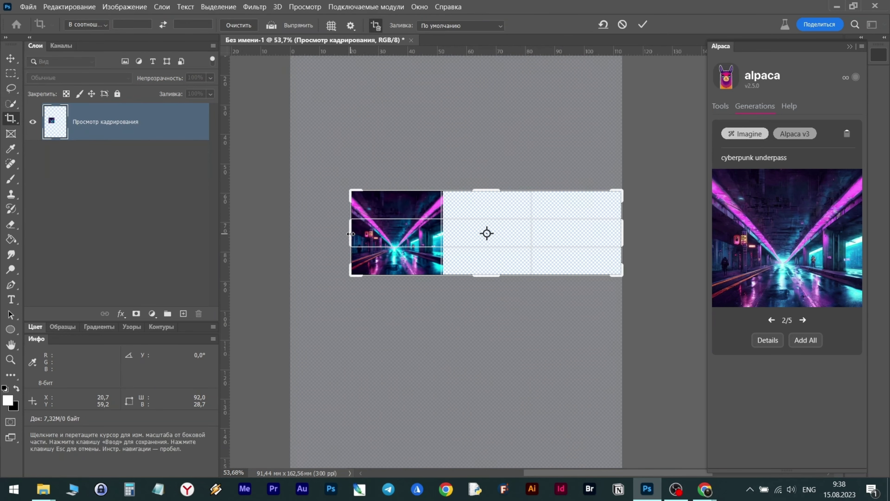
drag(351, 234, 277, 234)
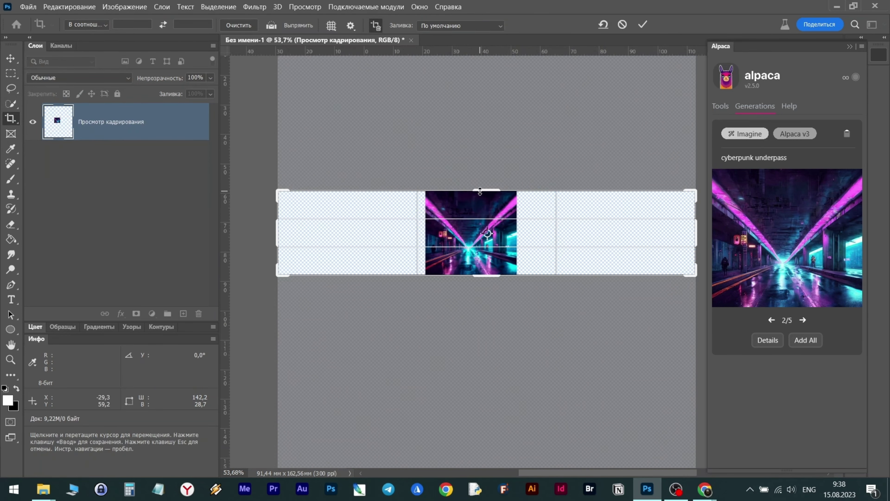
drag(480, 191, 480, 60)
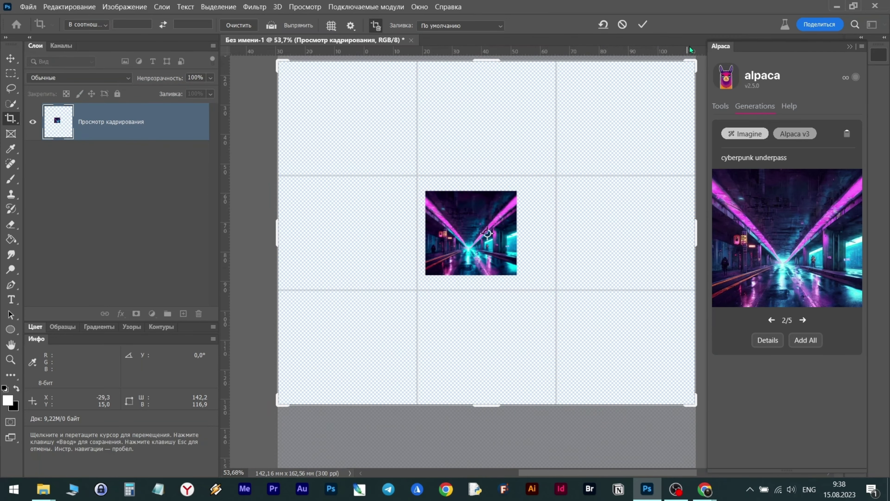
click(642, 25)
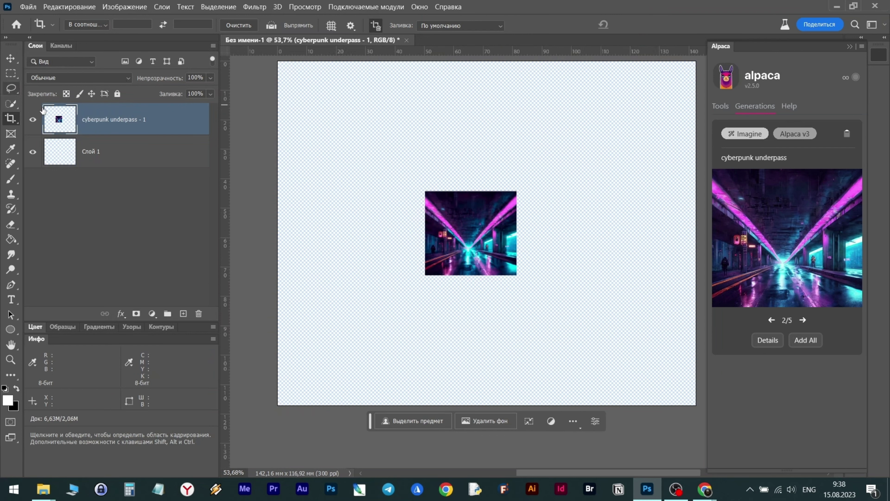
click(13, 74)
key(ctrl+a)
key(v)
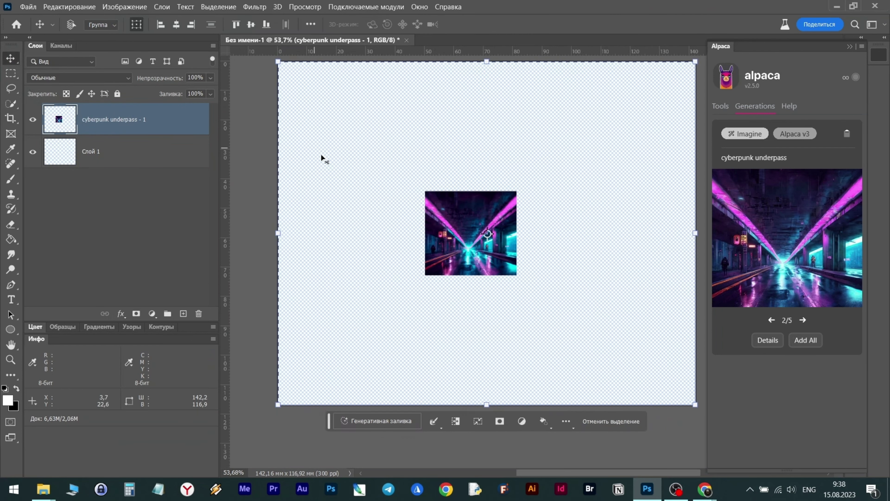
key(m)
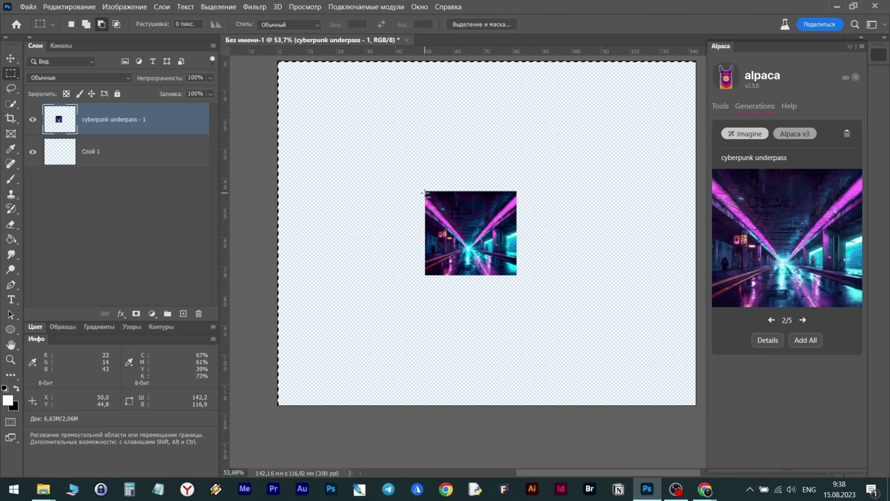
drag(426, 193, 517, 275)
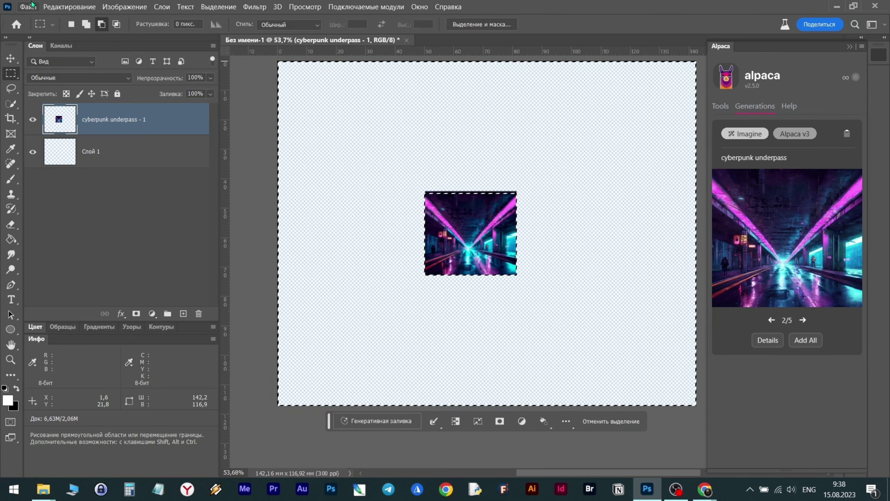
- Make a new rectangular selection of about 31.5 × 29 mm around the underpass image
click(72, 24)
click(471, 165)
drag(426, 191, 516, 276)
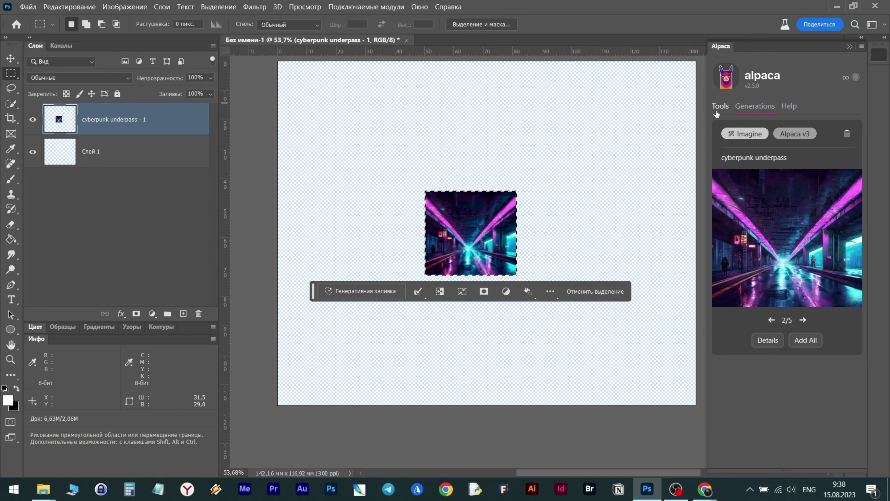
- Switch Alpaca to the Upscale tool and check its scale options, keeping 2x
click(721, 106)
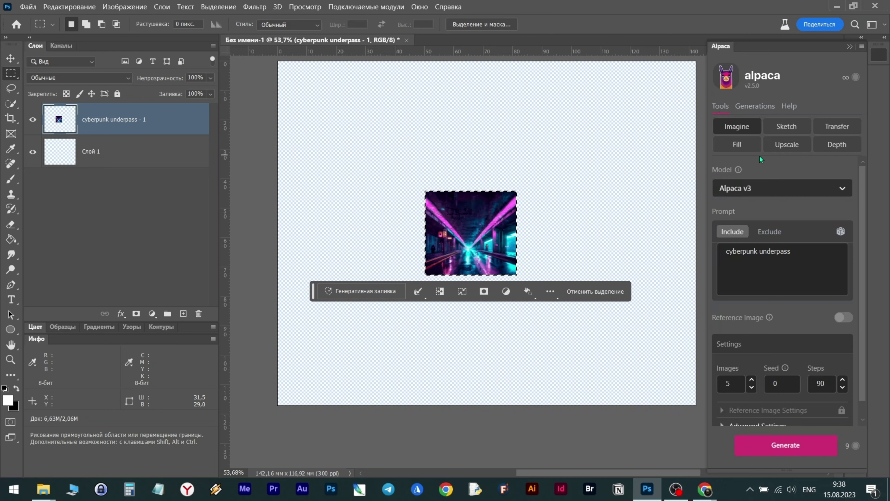
click(786, 145)
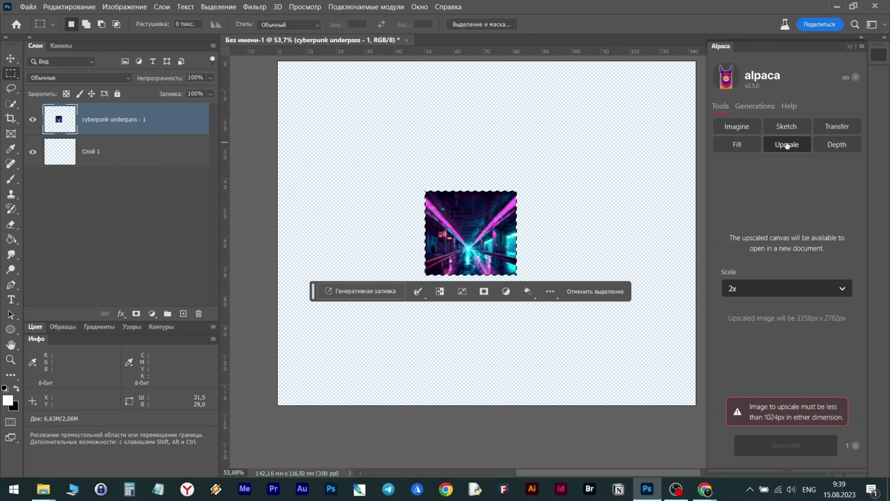
click(843, 288)
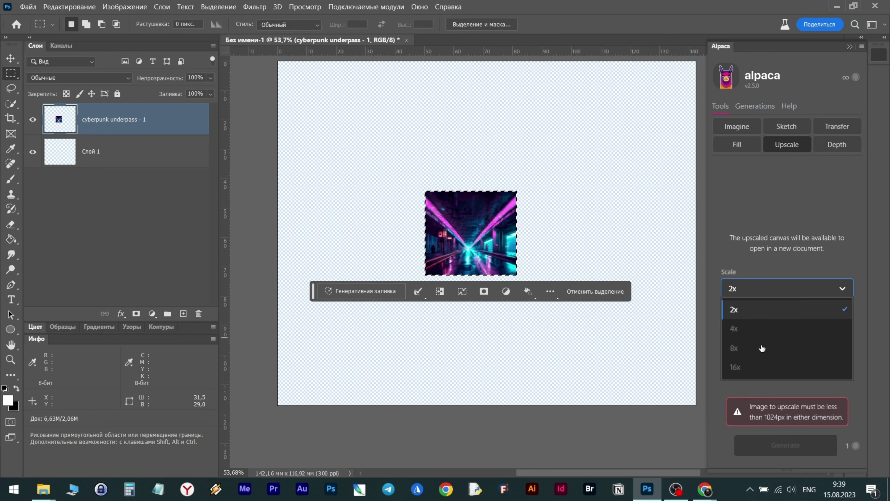
click(746, 285)
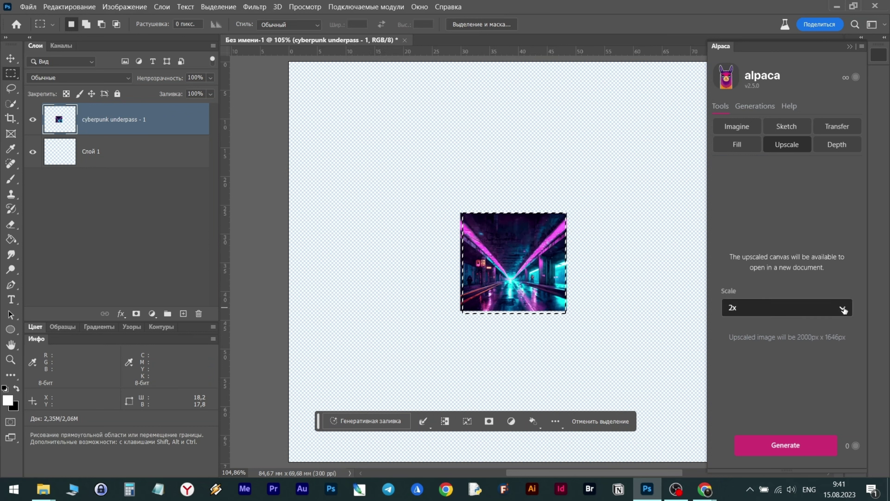
- Upscale the canvas at 4x, open the result as a new document and close that document
click(843, 308)
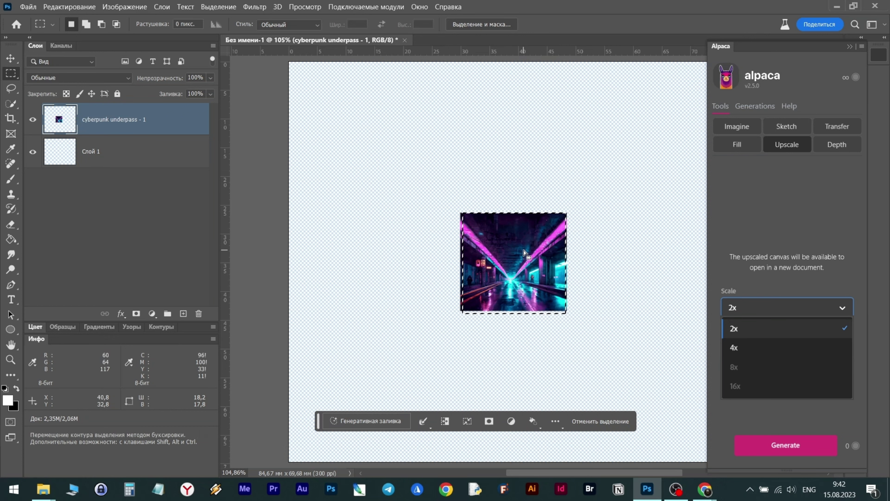
click(751, 347)
click(799, 441)
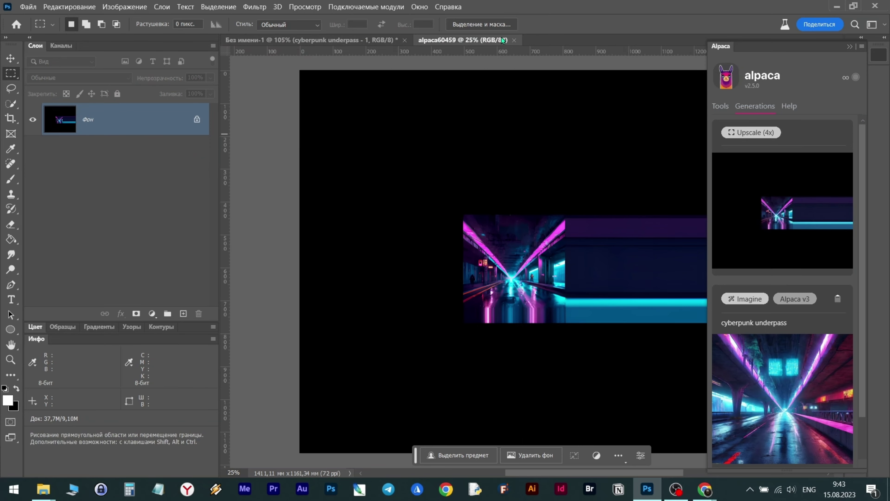
click(514, 39)
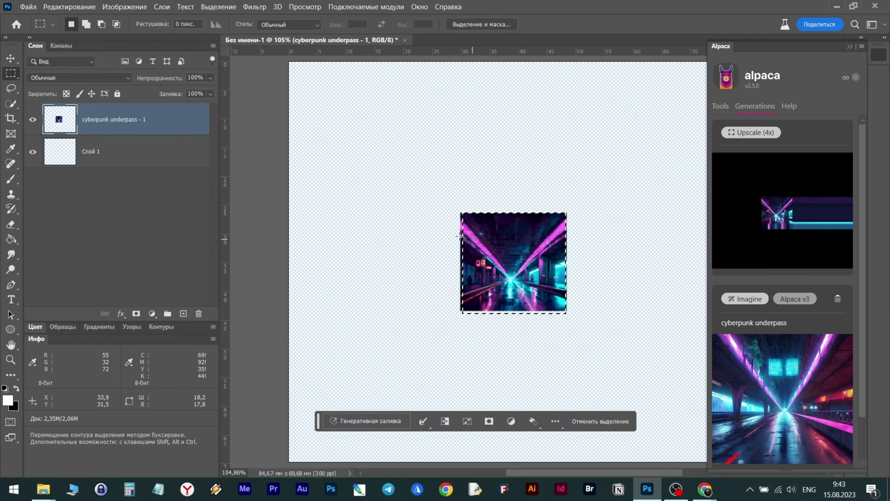
- Delete the empty layer "Слой 1" and load the outline of the "cyberpunk underpass - 1" layer as the selection
drag(44, 155, 199, 313)
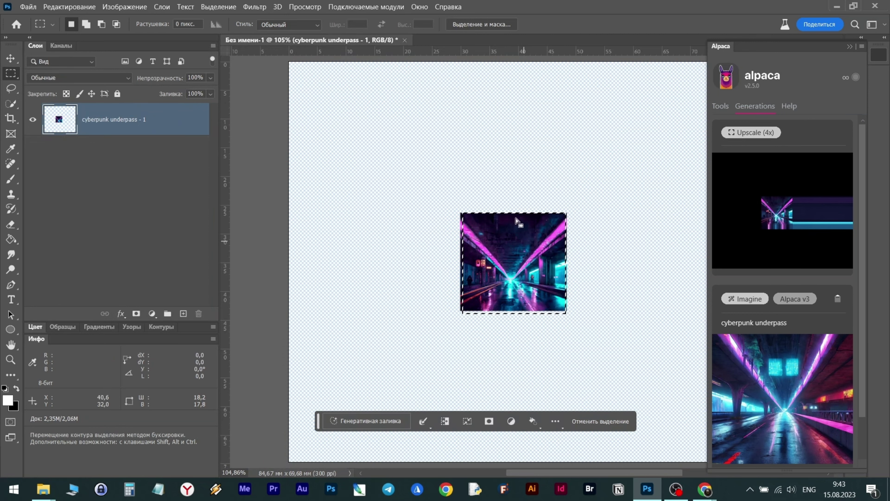
click(403, 136)
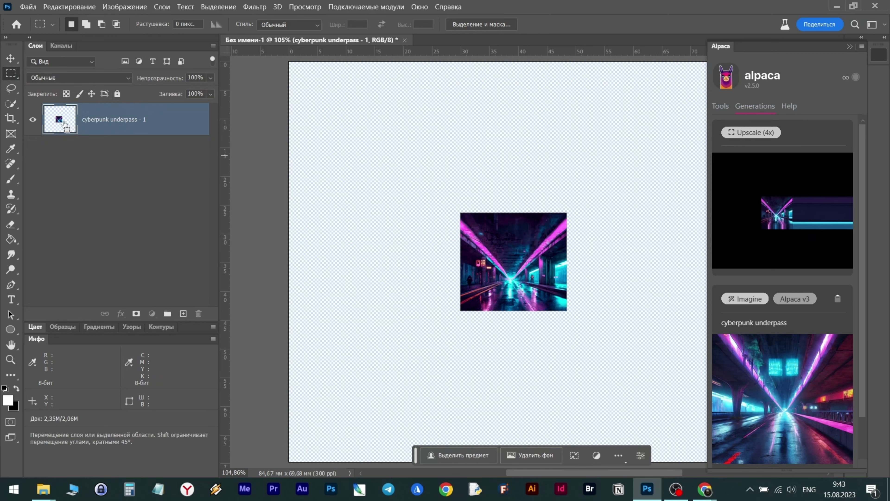
ctrl+click(59, 119)
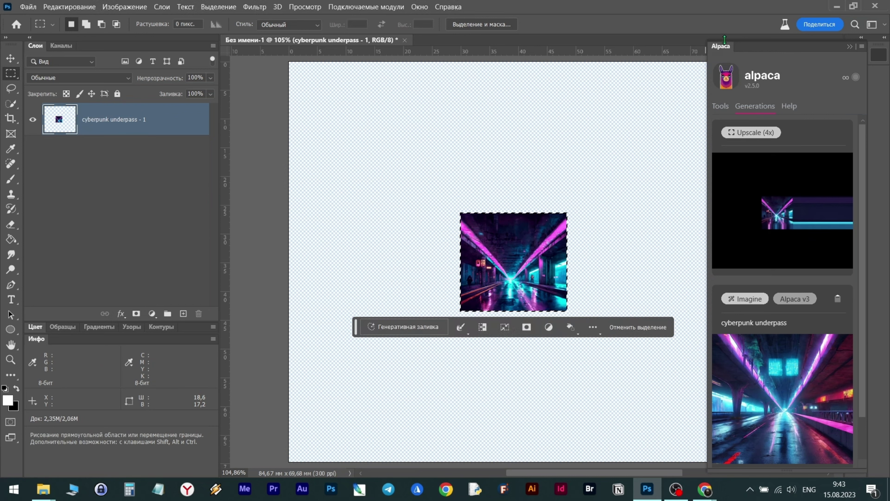
- Run Alpaca's Upscale again at 4x with the underpass image selected
click(723, 105)
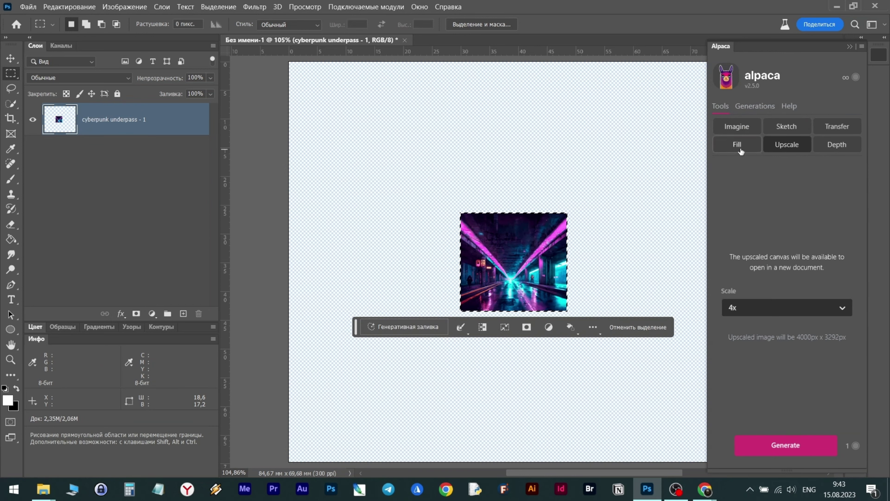
click(749, 147)
click(808, 146)
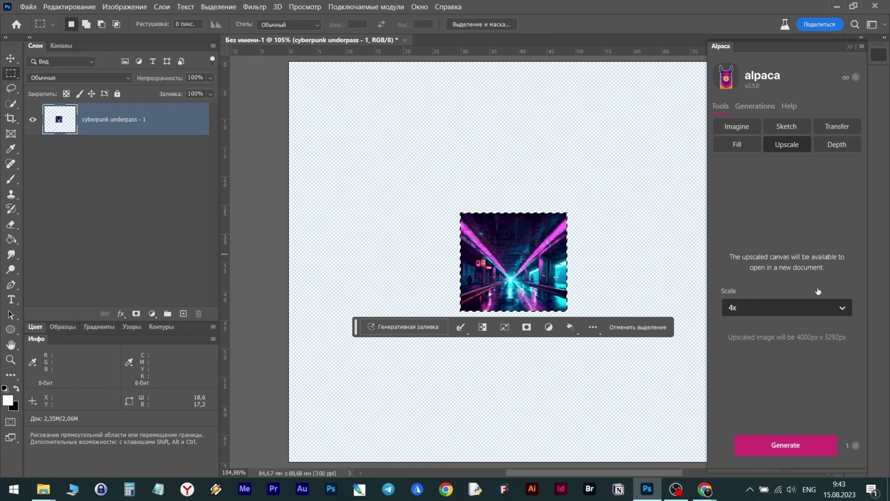
click(802, 308)
click(783, 345)
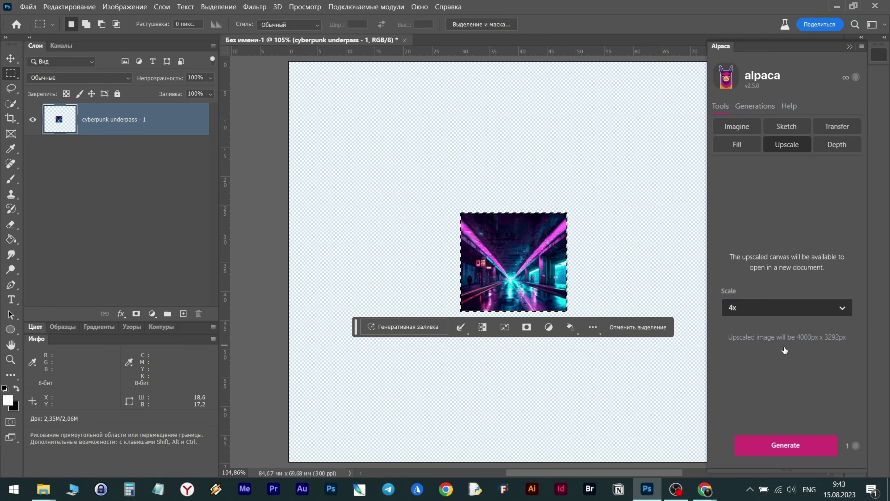
click(781, 437)
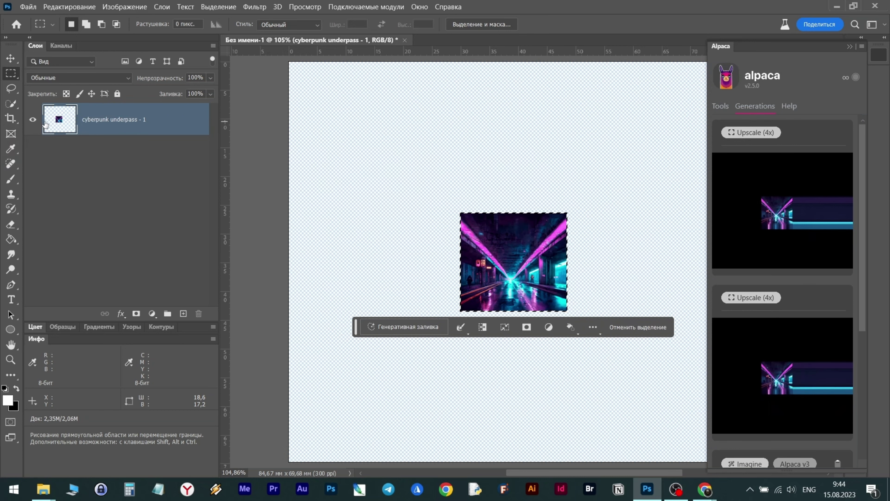
- Crop the canvas to the selected underpass image and return to the rectangular selection tool
click(10, 119)
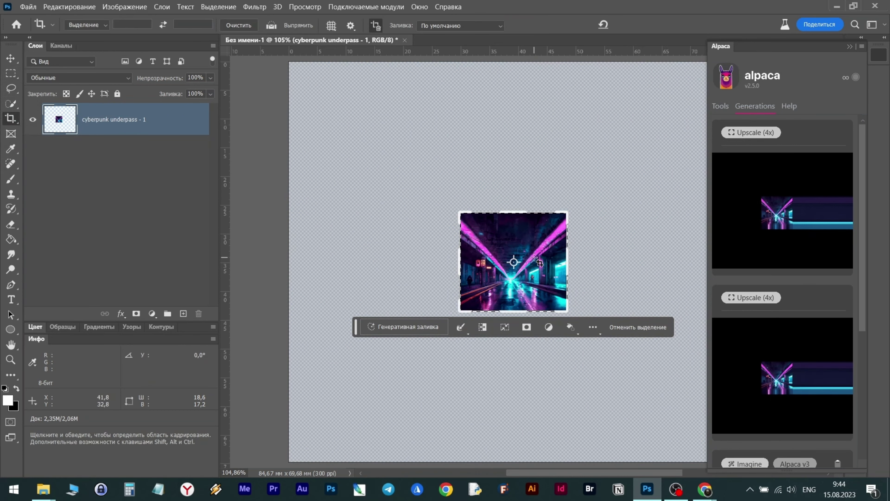
click(567, 285)
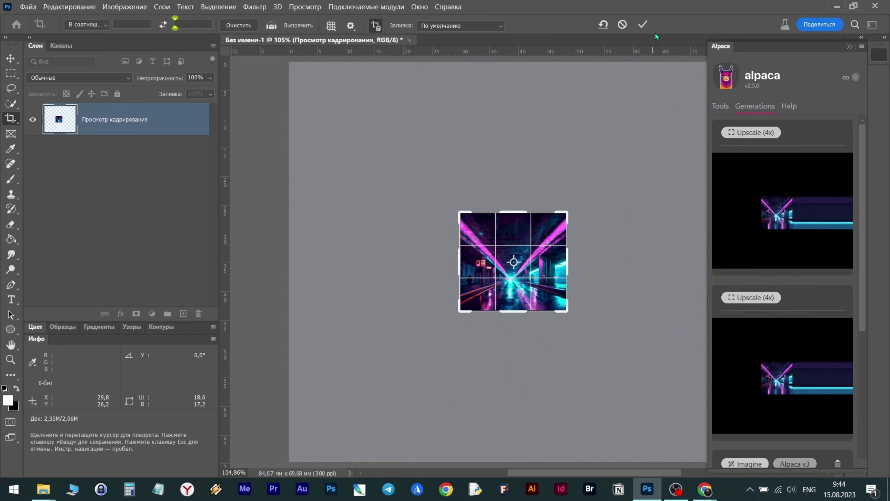
click(644, 24)
click(9, 76)
- Upscale the cropped underpass canvas at 16x with Alpaca and open the result in a new document
click(720, 106)
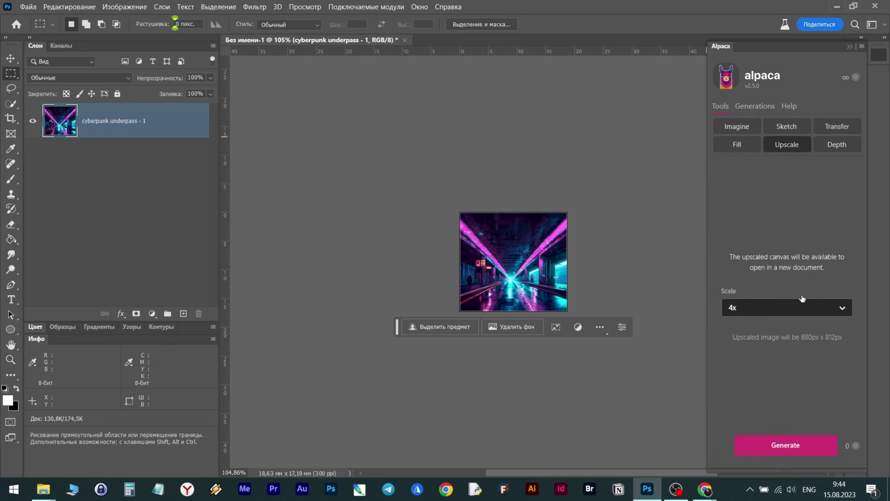
click(804, 308)
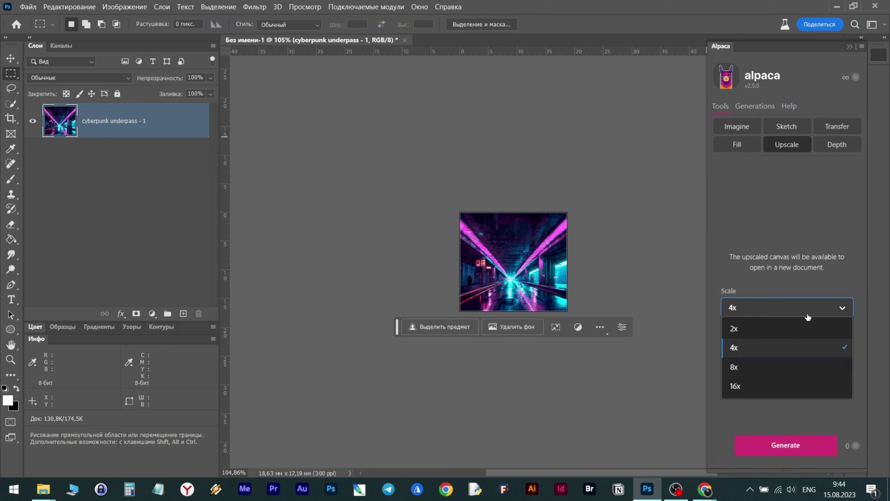
click(761, 386)
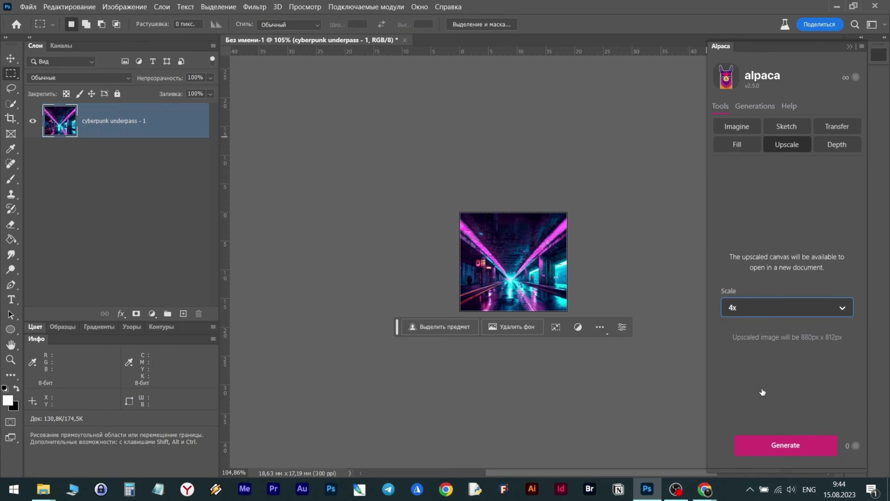
click(807, 450)
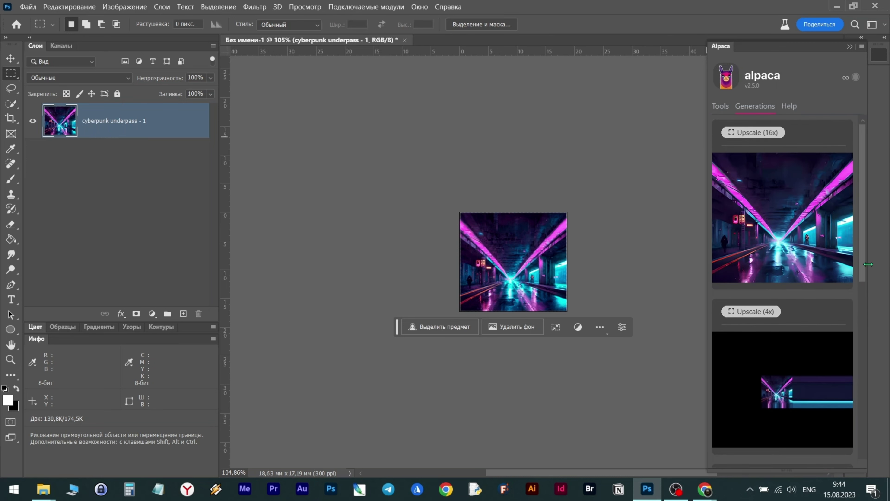
mouse_move(793, 215)
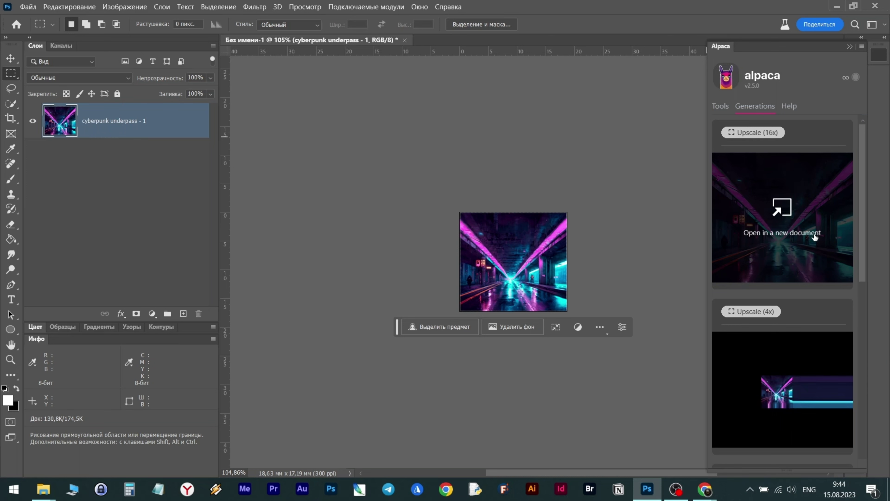
click(784, 223)
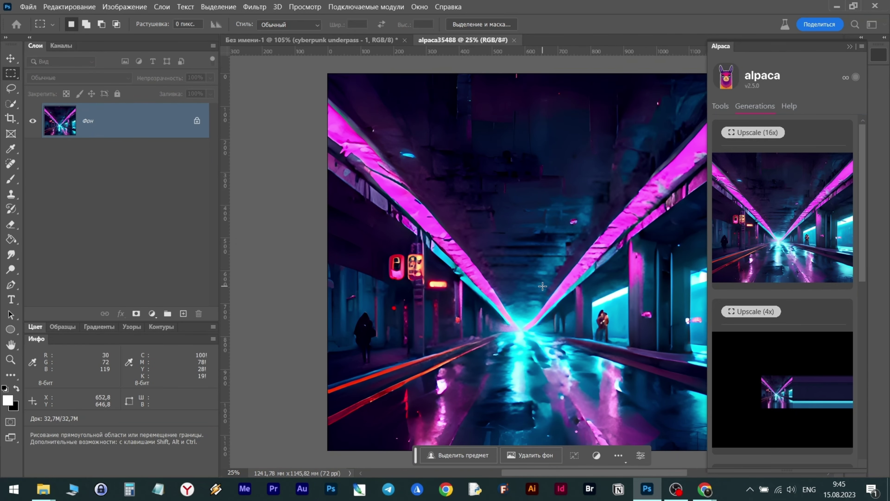
- Check the pixel width and height of the 16x upscaled document in the Image Size dialog without changing them
scroll(543, 286, right, 3)
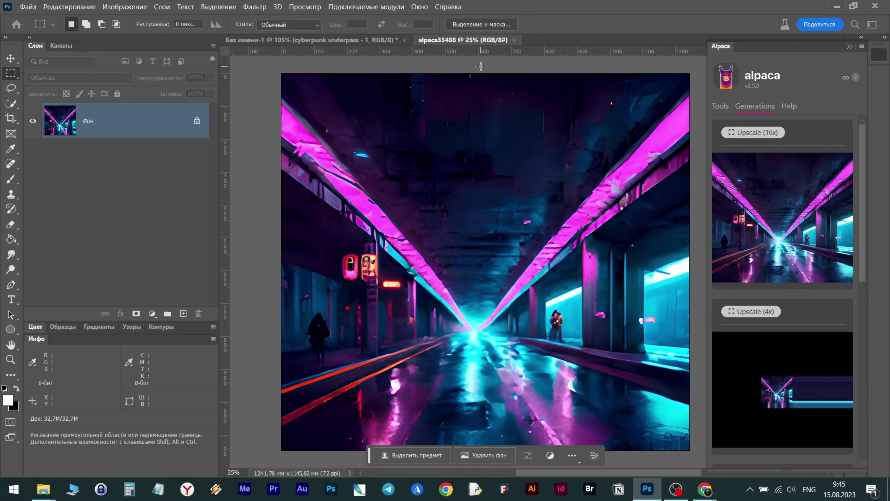
click(125, 7)
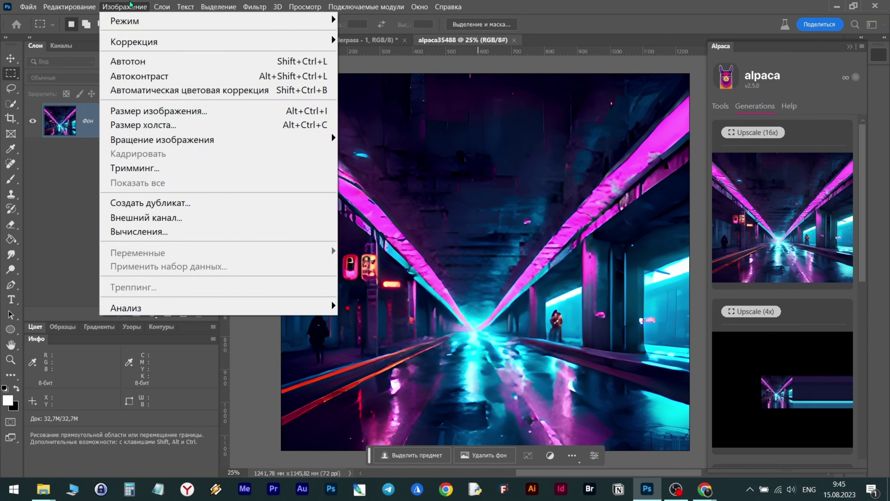
click(165, 117)
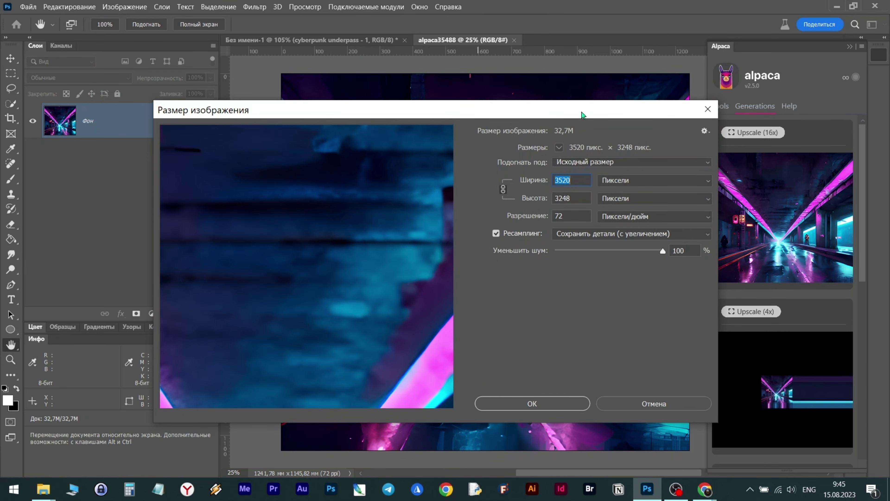
drag(581, 111, 515, 90)
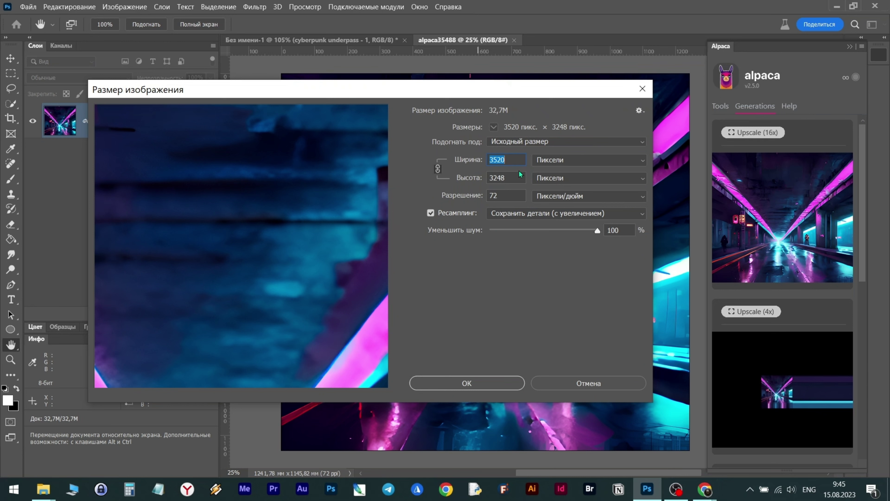
drag(508, 177, 484, 178)
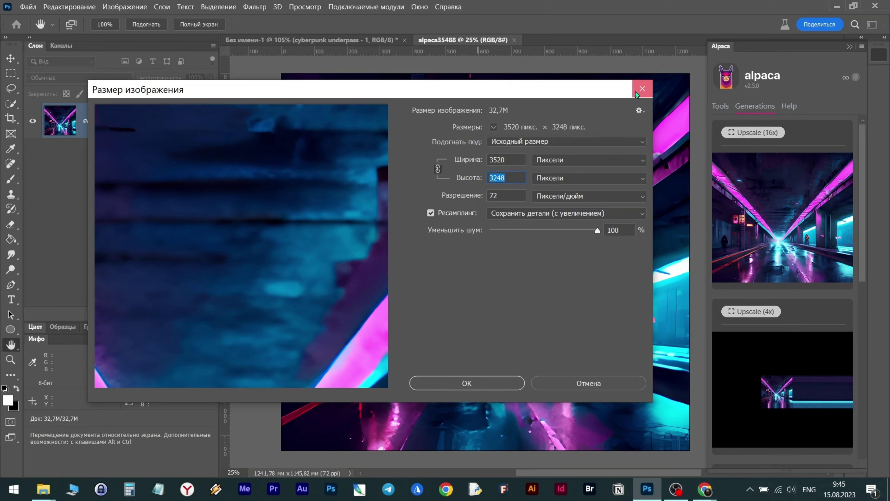
click(642, 88)
- Check the pixel dimensions of the original cropped document "Без имени-1" in the Image Size dialog for comparison
click(312, 39)
click(149, 6)
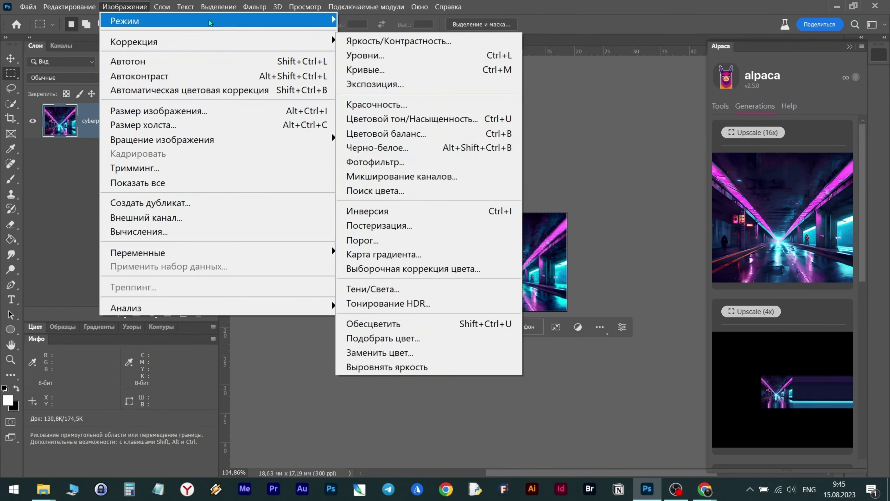
mouse_move(207, 41)
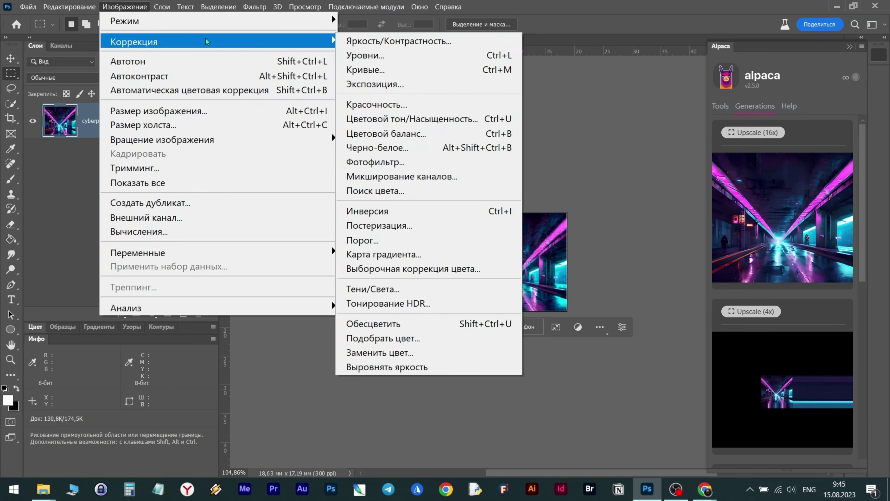
click(175, 111)
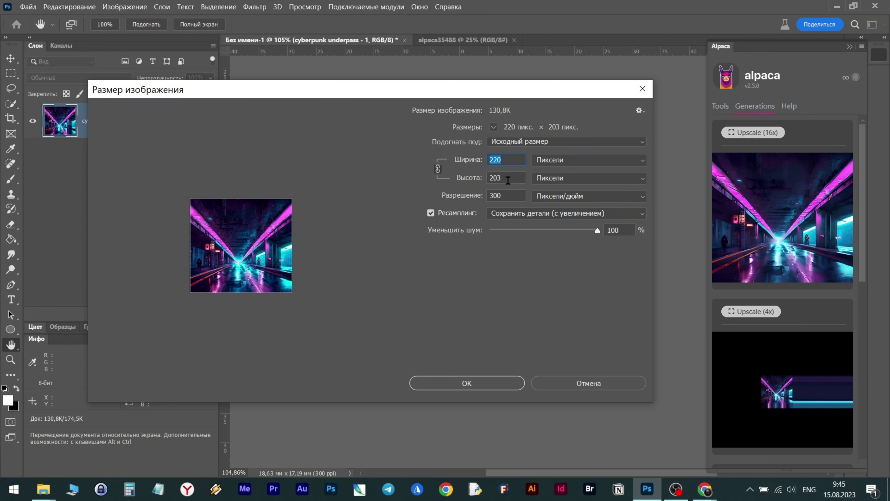
click(490, 388)
- Generate an Alpaca depth map of the entire upscaled document and import it as a layer
click(464, 41)
click(714, 106)
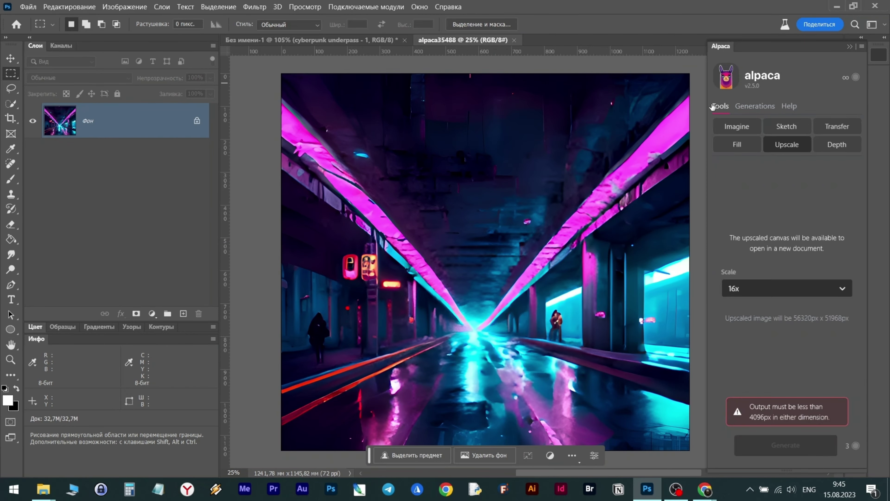
click(847, 154)
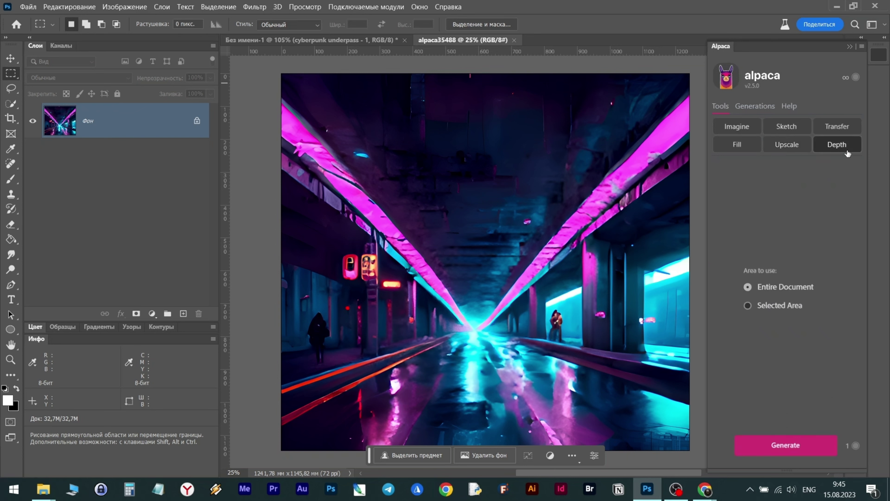
click(794, 452)
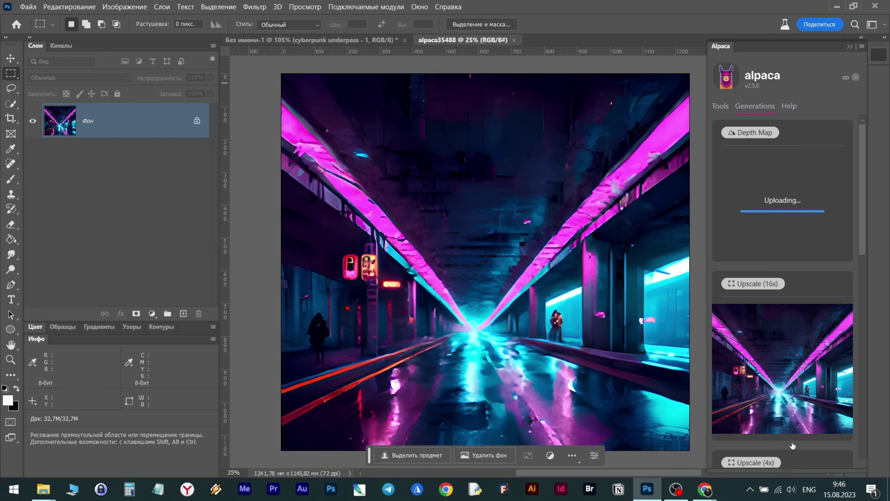
mouse_move(793, 208)
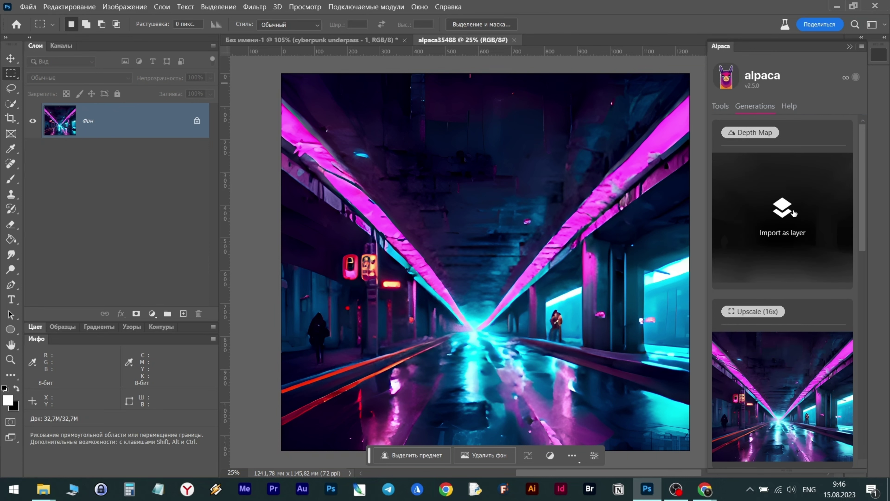
click(784, 239)
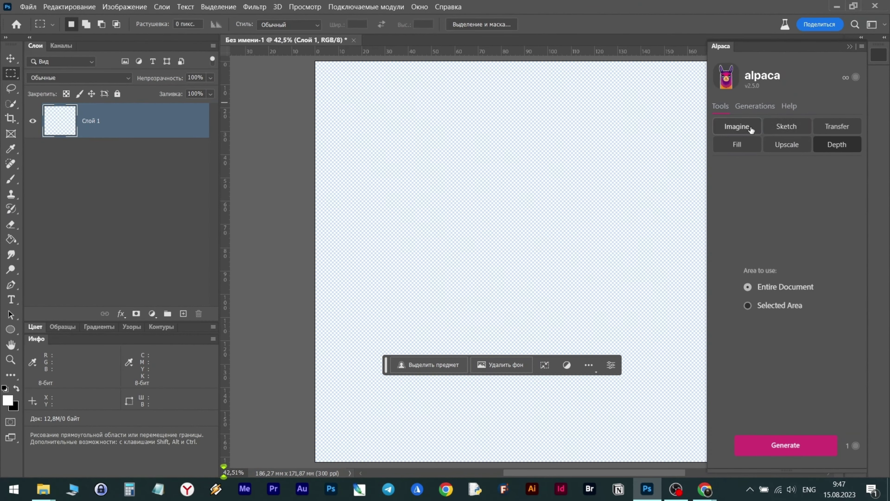
- Set up Alpaca's Imagine tool with a random prompt, rerolling until it describes a sketch illustration of a young woman in Tokyo city
click(750, 125)
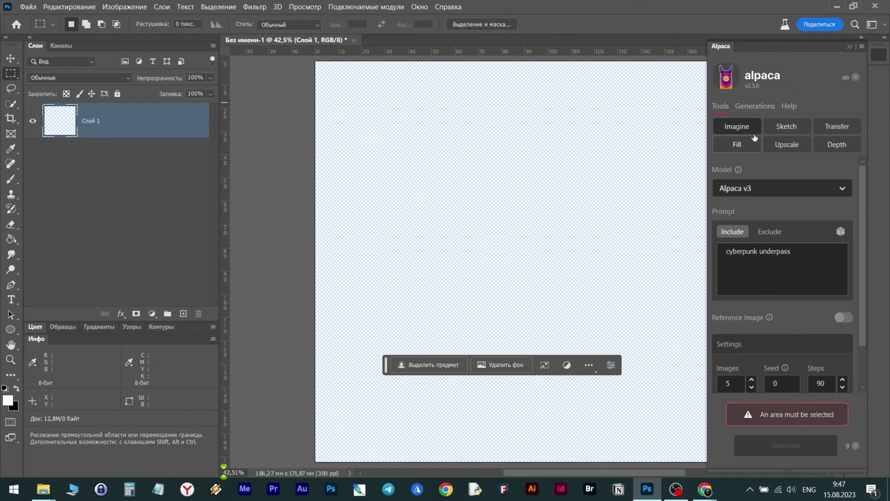
click(841, 232)
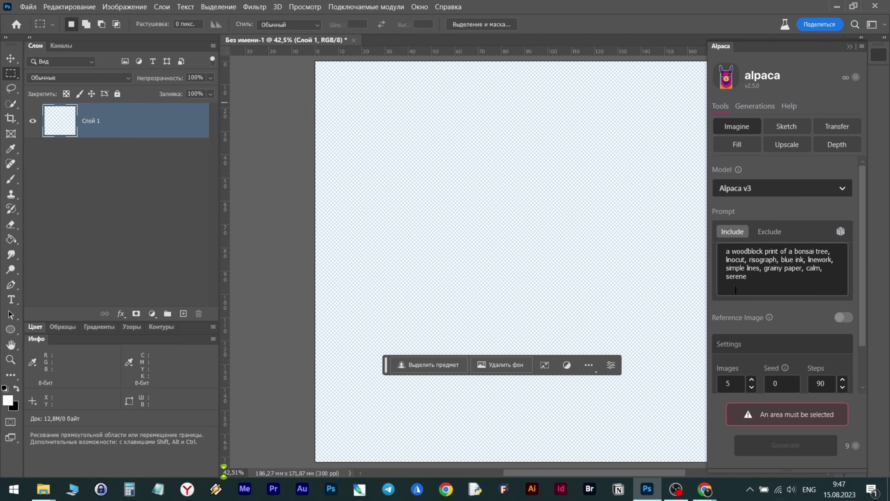
click(841, 232)
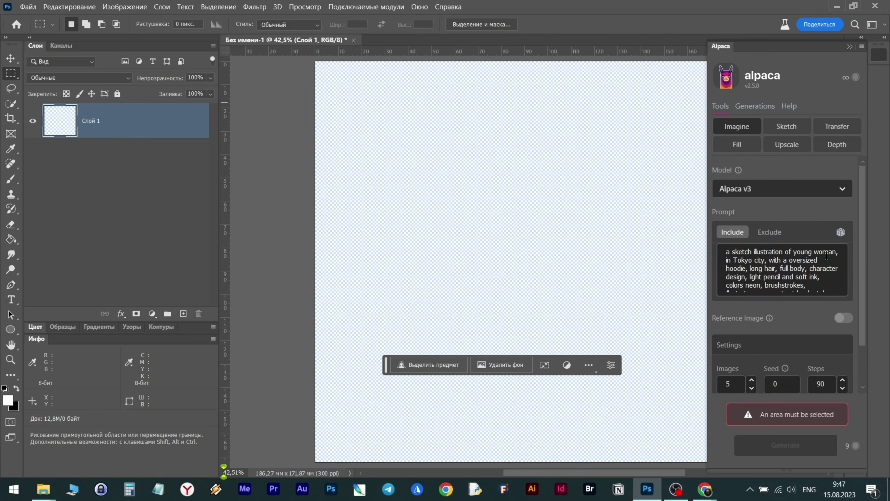
scroll(834, 280, down, 1)
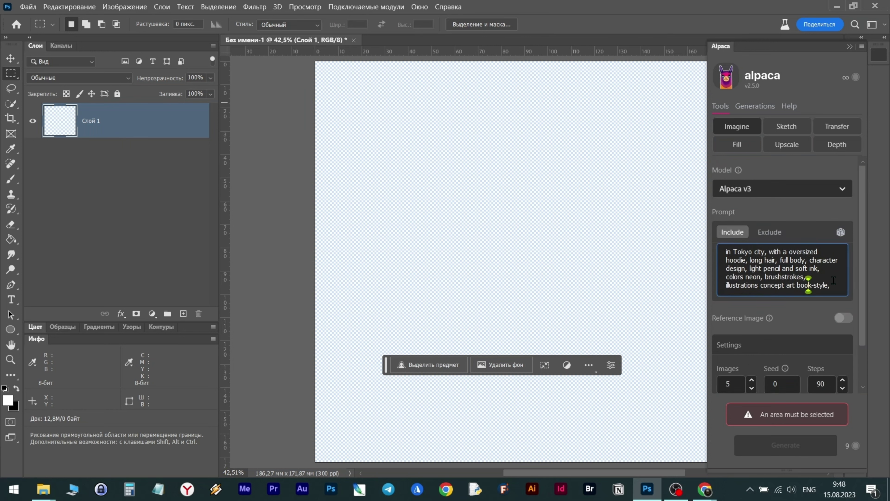
scroll(833, 280, up, 1)
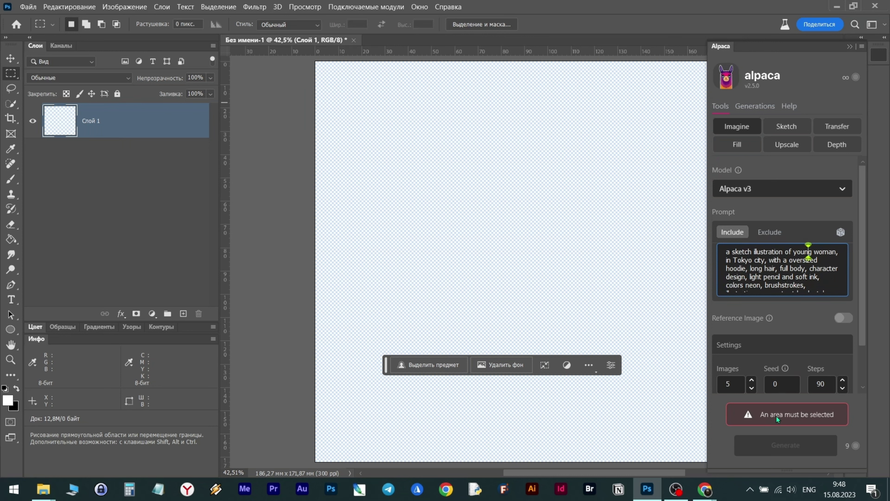
- Select a nearly square area of about 56 × 55 mm on the blank canvas and generate 5 images from the prompt with 90 steps
drag(472, 199, 601, 326)
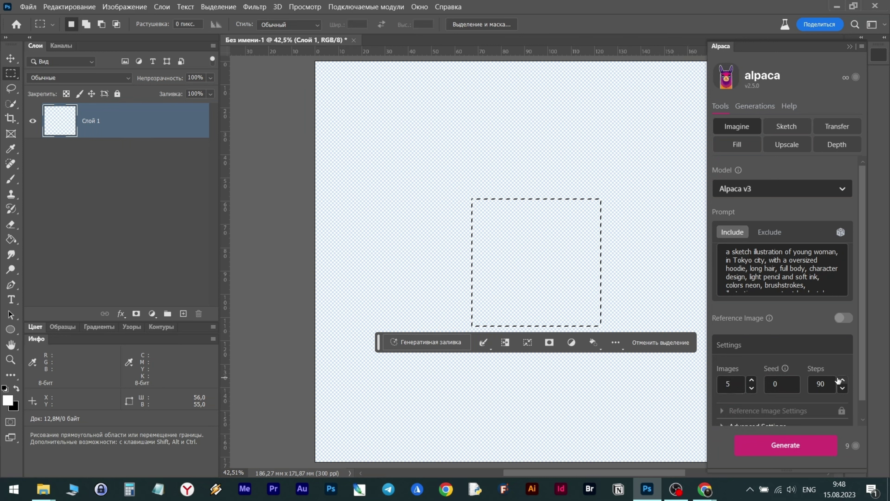
click(831, 384)
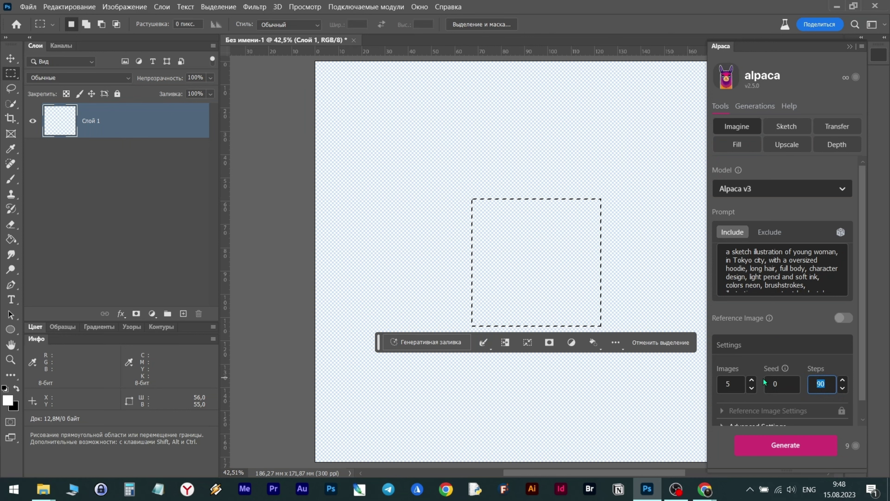
click(802, 446)
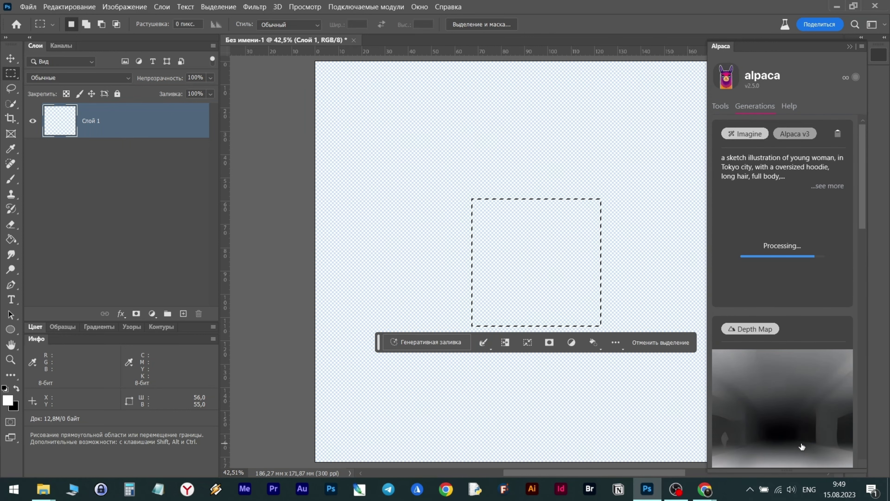
- Browse the generated sketch illustrations up to the fifth variant and place that one on the canvas as a layer
mouse_move(816, 269)
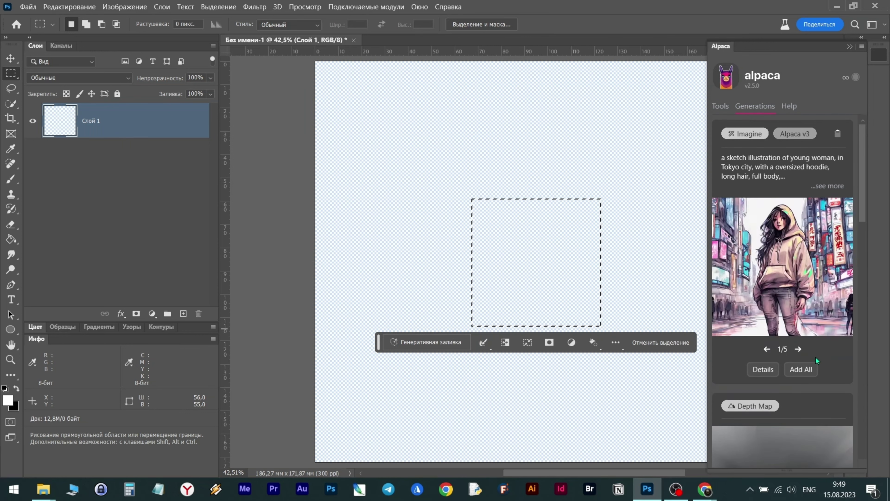
click(802, 348)
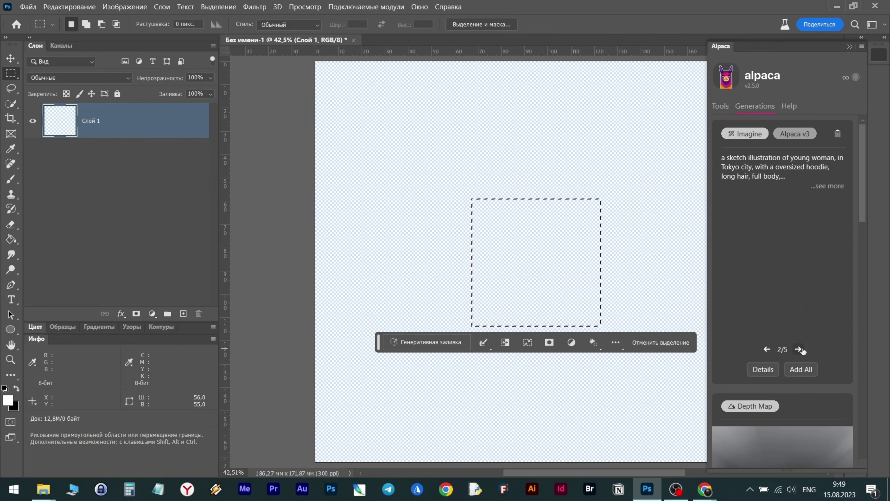
click(801, 348)
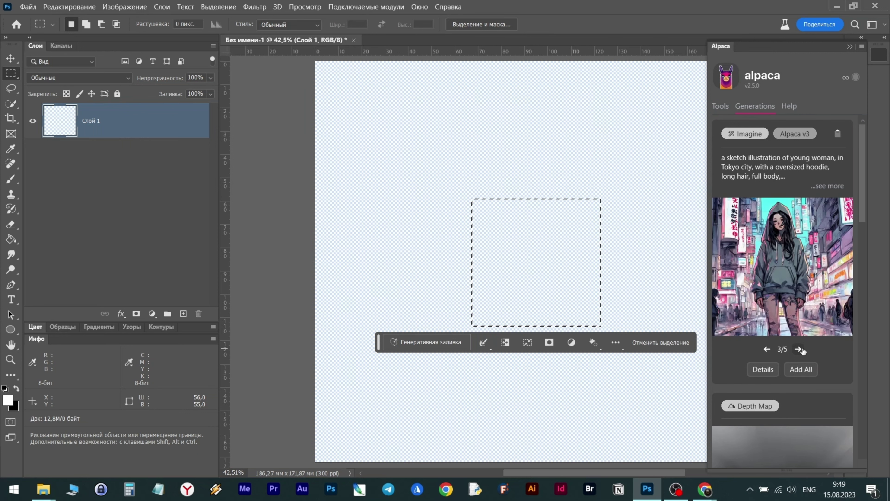
click(801, 348)
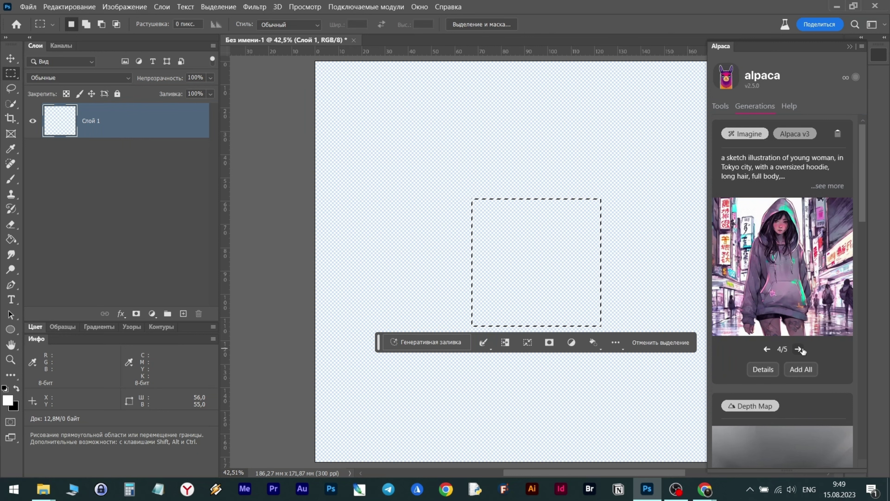
click(802, 348)
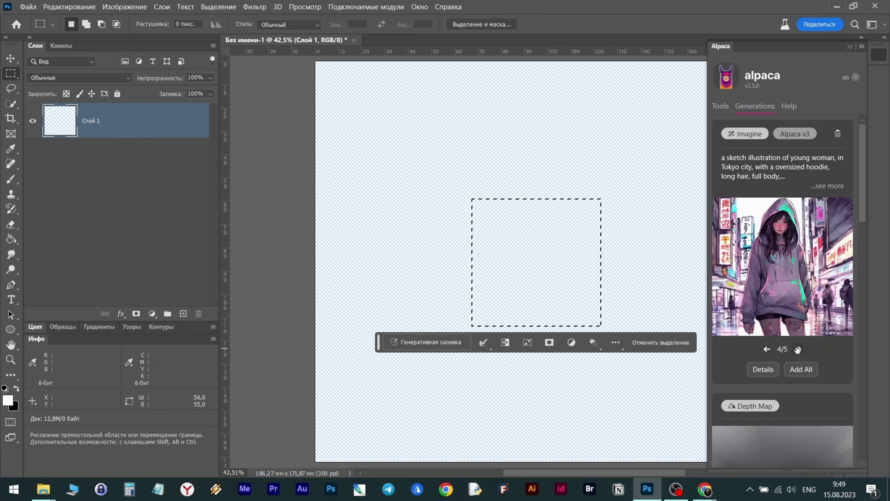
click(793, 267)
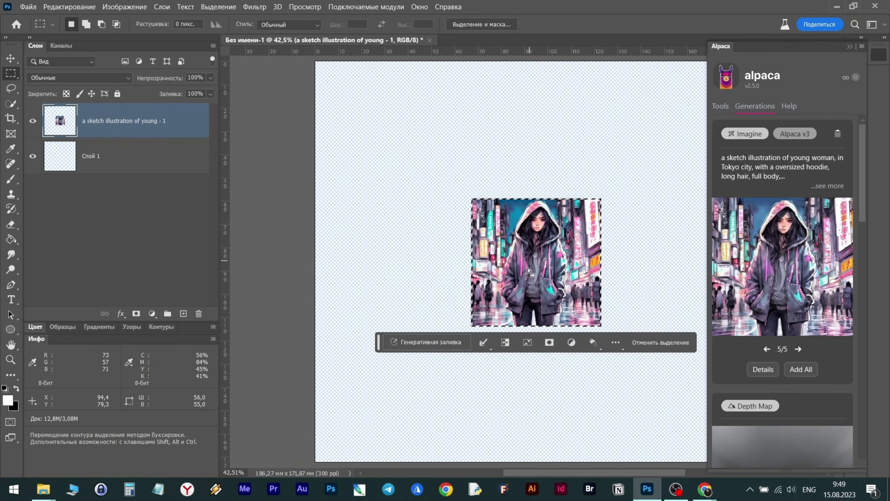
- Generate 5 images from the young woman in Tokyo prompt with the Stable Diffusion 1.5 model and 40 steps, and browse through the variants
click(721, 107)
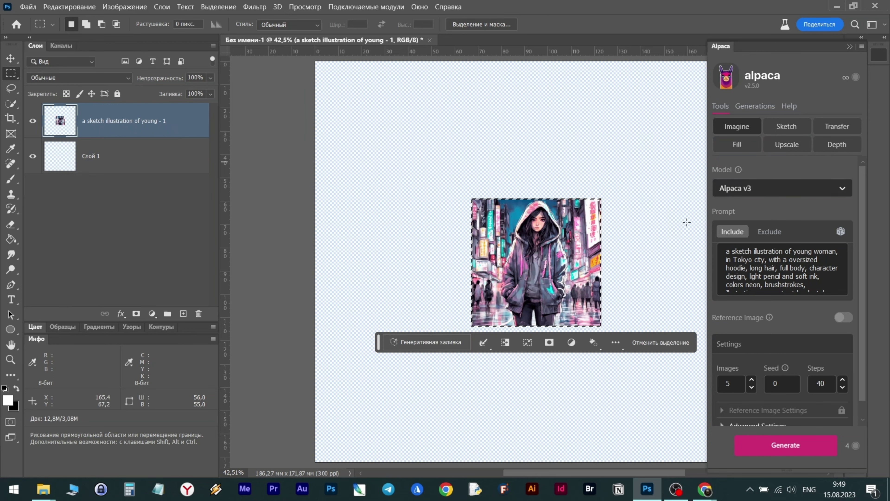
scroll(539, 278, up, 5)
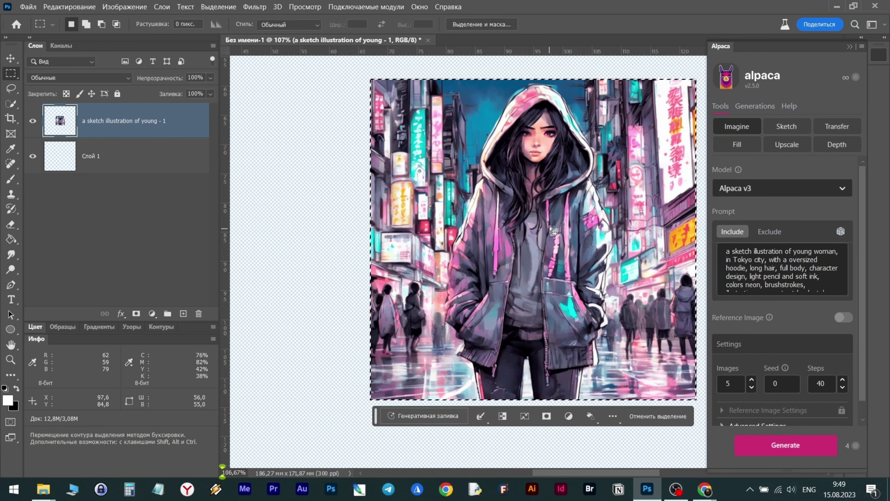
scroll(539, 278, right, 2)
scroll(557, 244, up, 2)
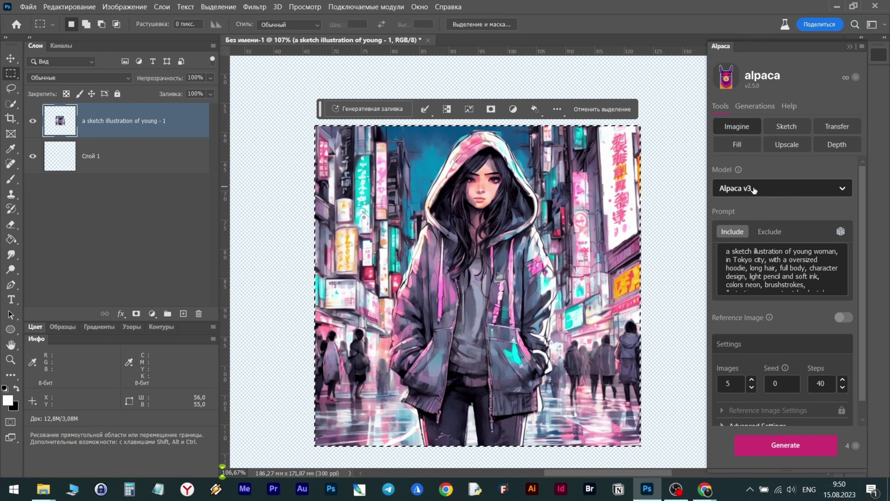
click(773, 189)
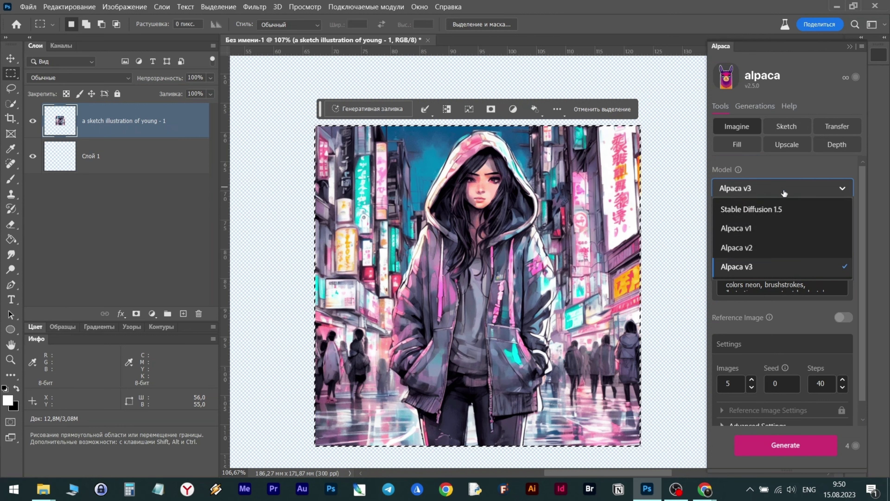
click(768, 210)
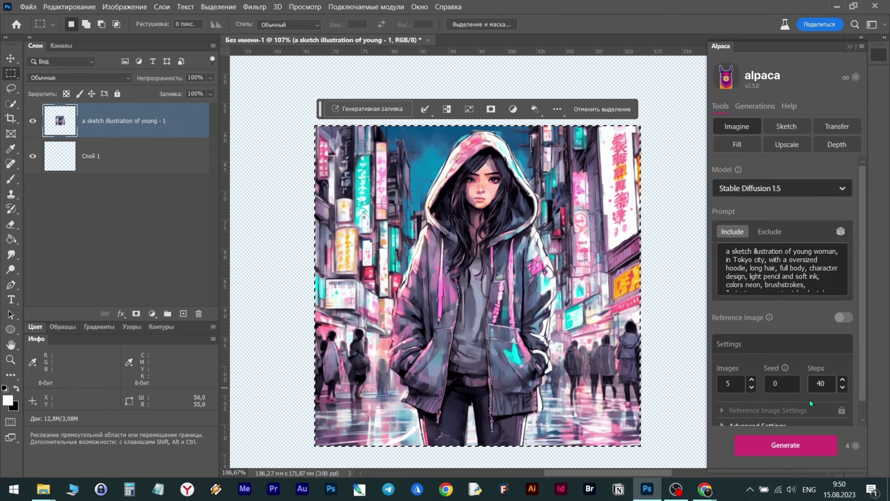
scroll(810, 397, down, 1)
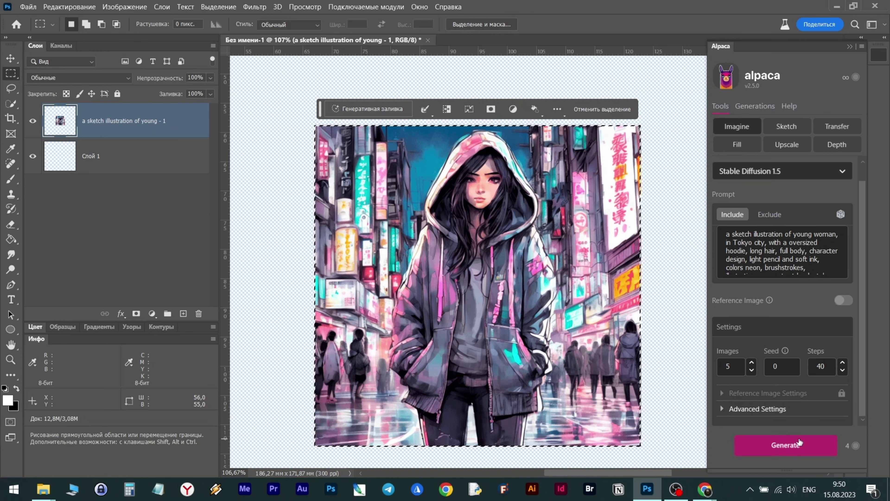
click(799, 442)
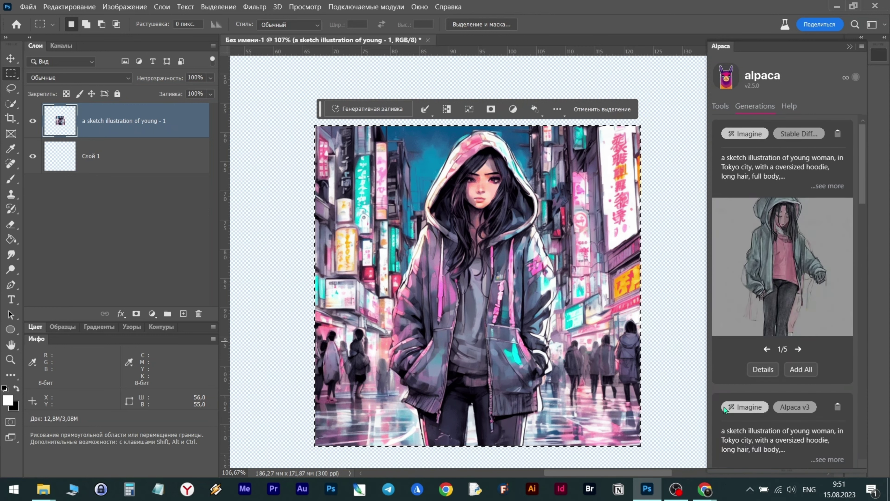
click(799, 349)
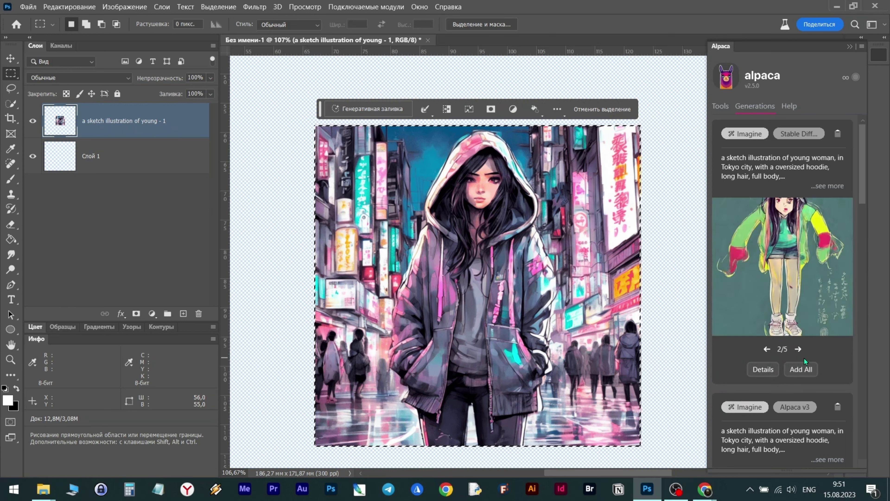
click(799, 349)
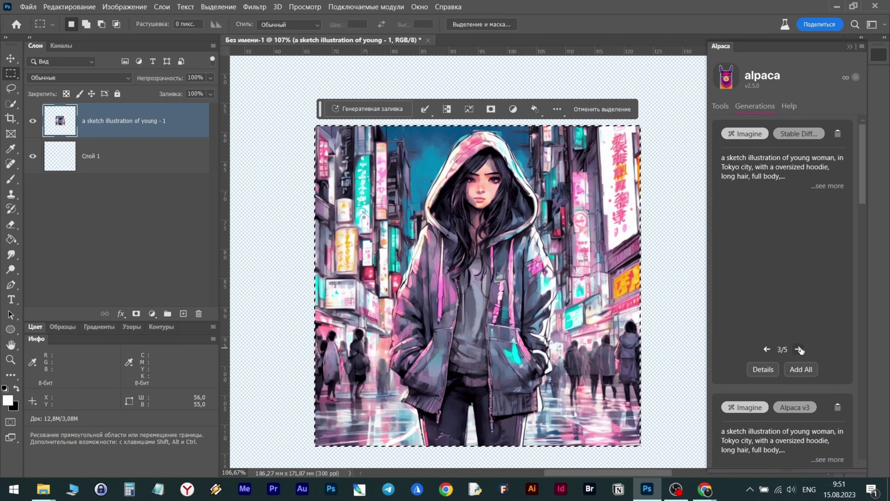
click(799, 350)
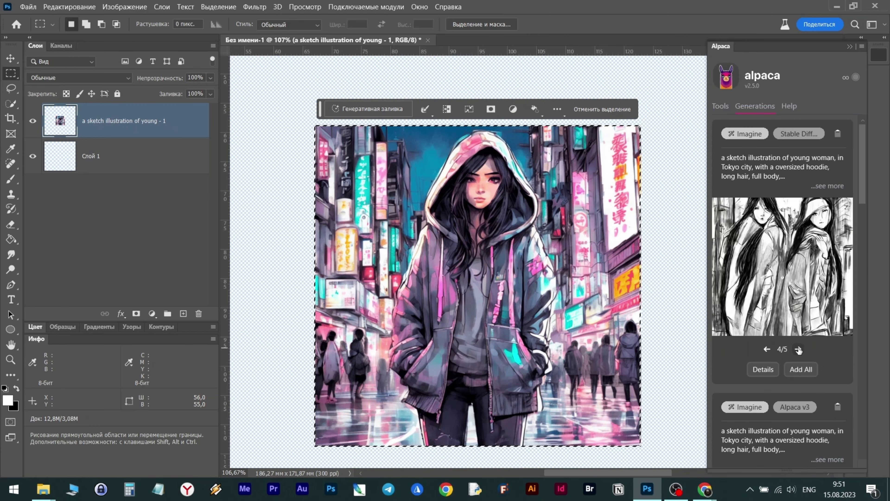
click(798, 349)
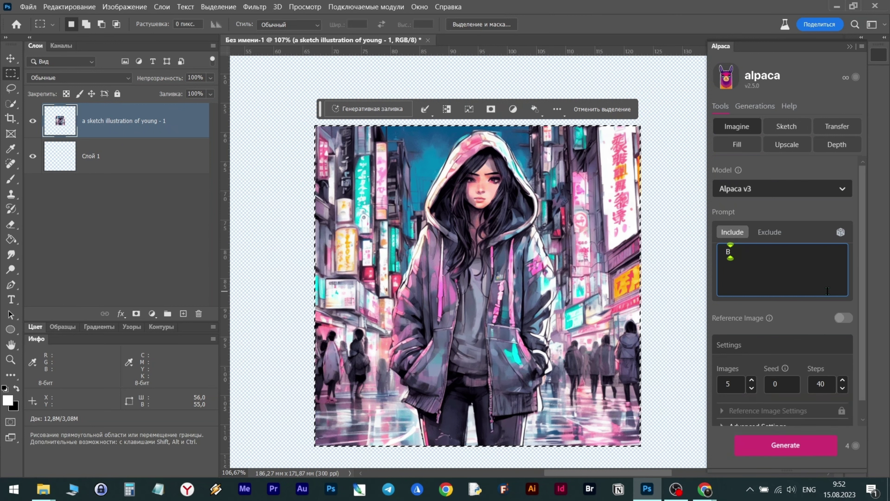
- Generate 5 Alpaca v3 images from the prompt "Black and white sketch New York street" with 40 steps, and browse the variants back to the first
text(Black and white sketch New York street)
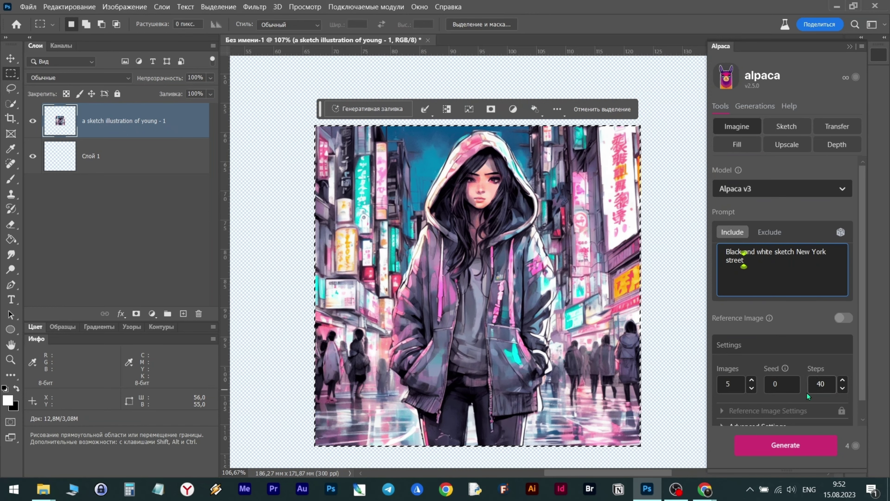
click(802, 445)
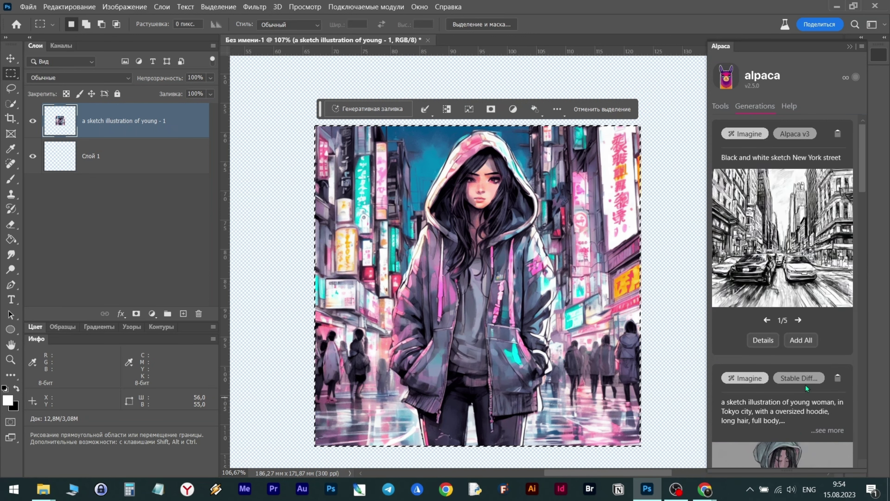
click(799, 322)
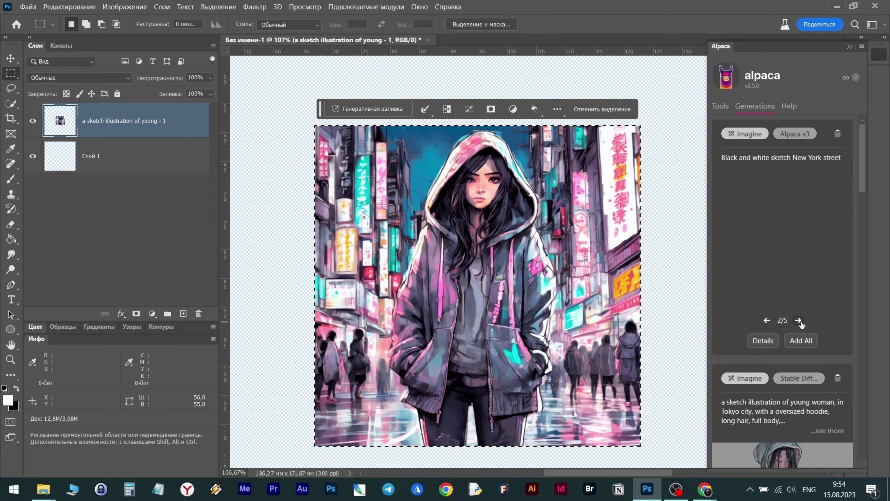
click(799, 321)
click(799, 320)
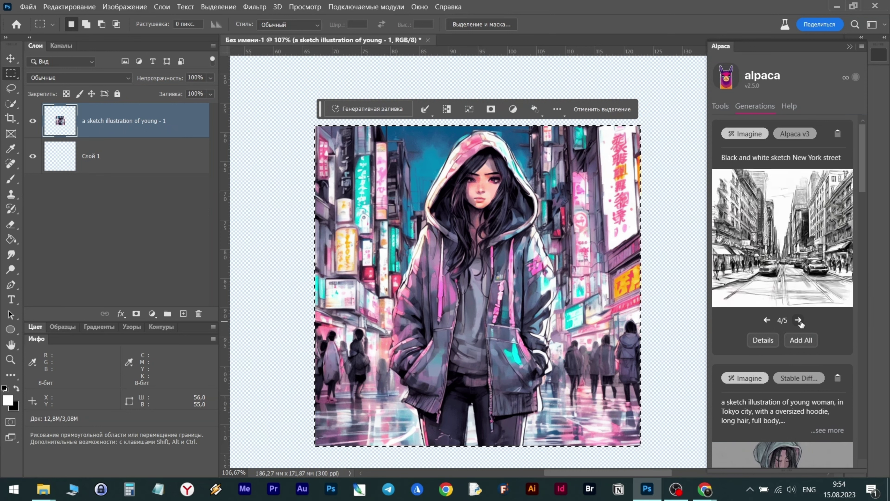
click(799, 321)
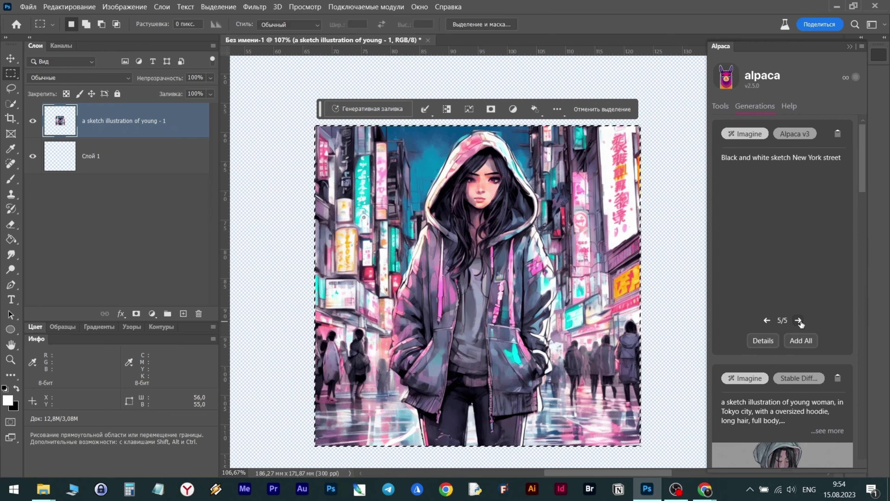
click(766, 321)
click(767, 320)
click(766, 321)
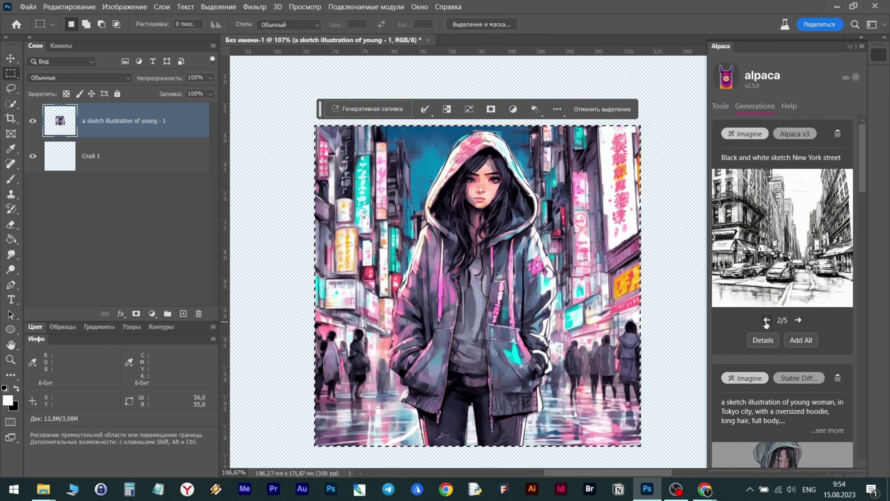
click(767, 320)
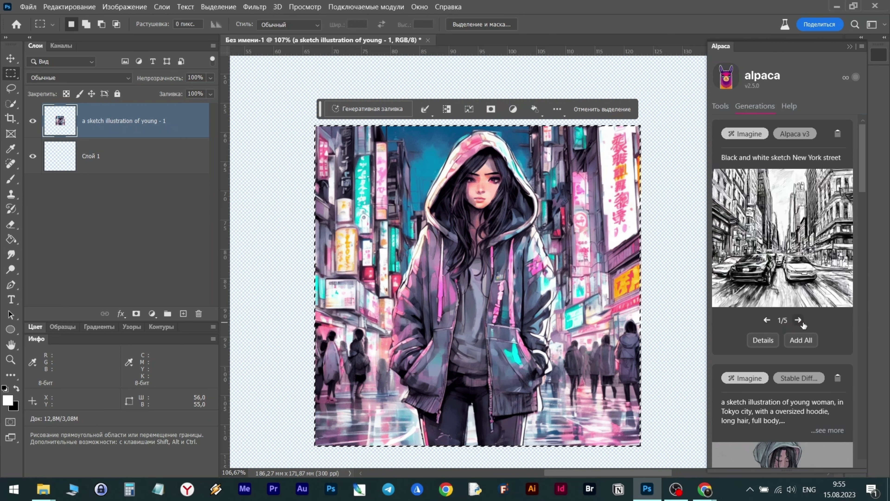
- Import the first New York street variant as a layer and delete the layer with the young woman illustration
mouse_move(790, 291)
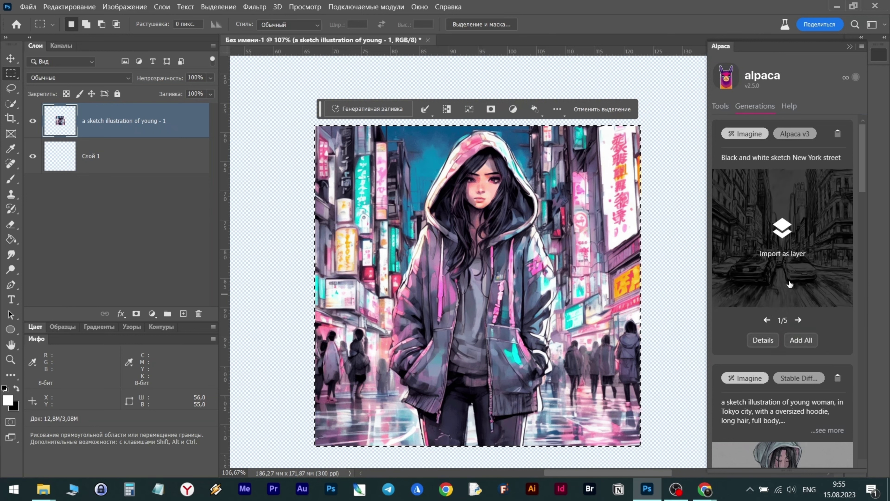
click(786, 234)
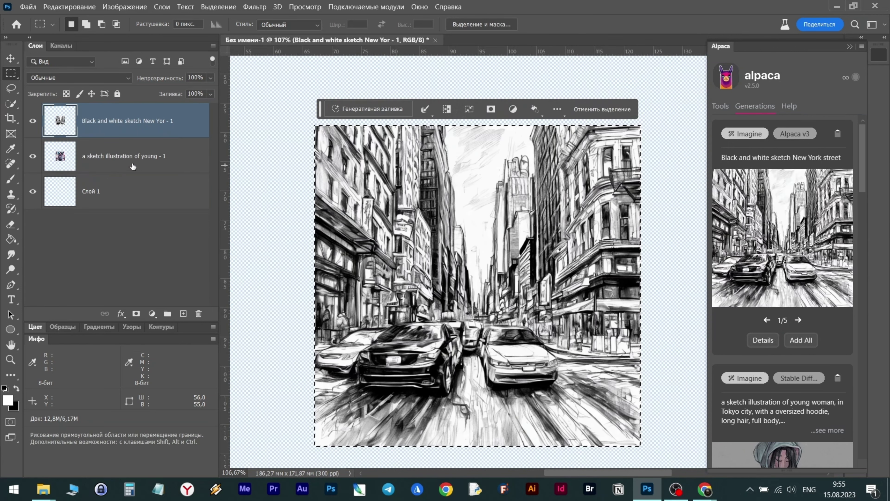
mouse_move(131, 162)
mouse_down()
mouse_move(175, 302)
mouse_move(203, 315)
mouse_up()
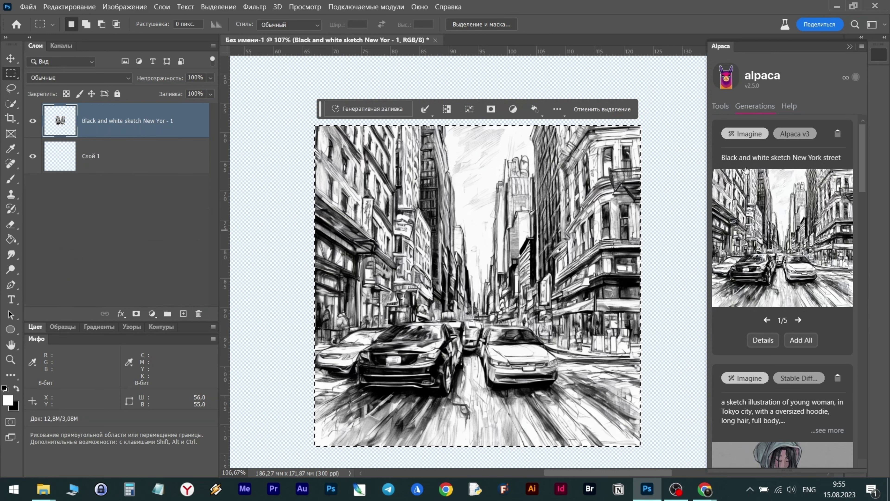
- Use Alpaca's Sketch tool on the selected New York street drawing to generate 4 images from the prompt "Nшпре winter street" with 20 steps
click(719, 106)
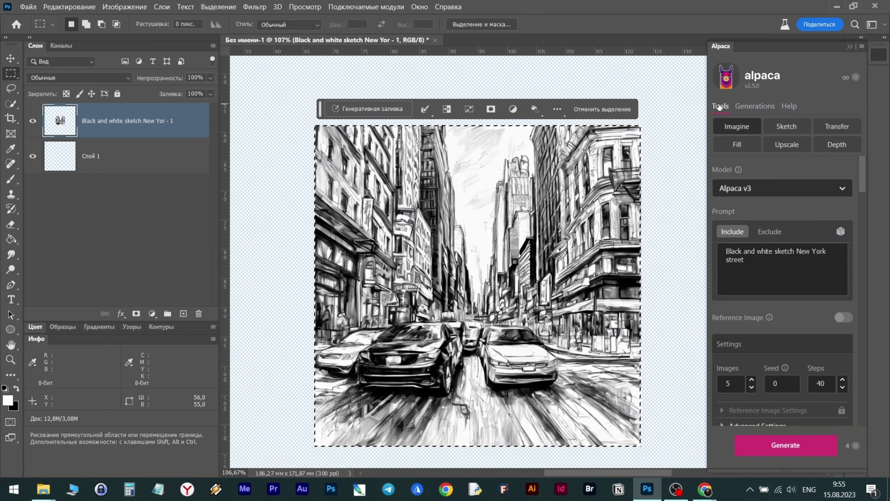
click(778, 127)
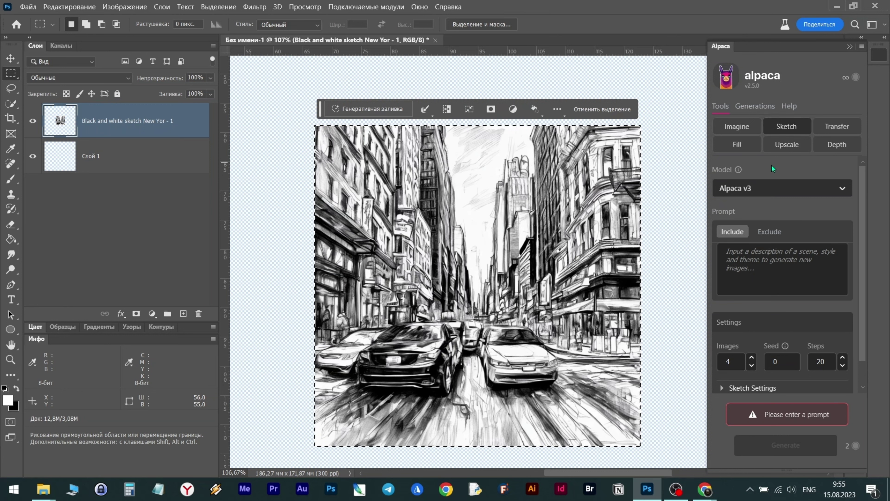
click(776, 270)
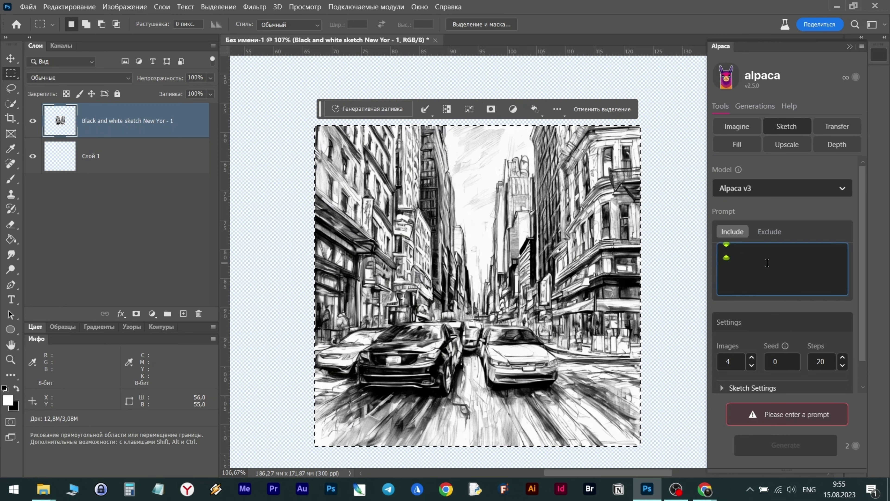
text(N)
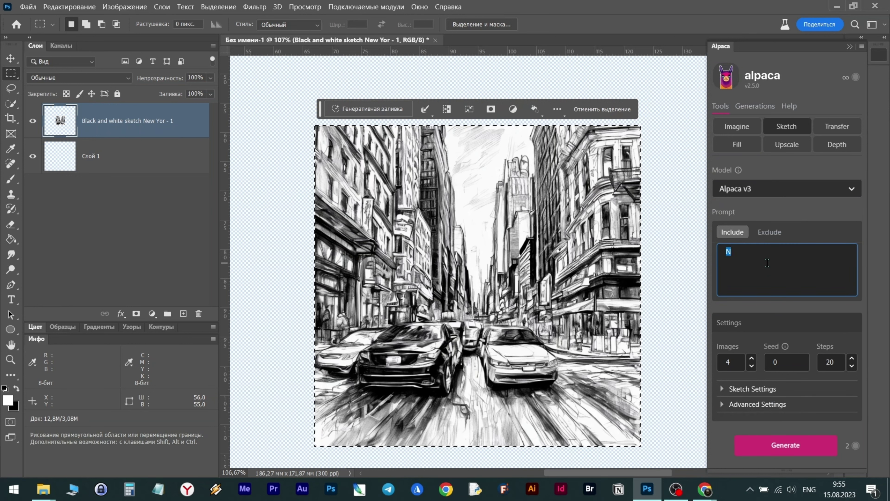
text(шпре winter street)
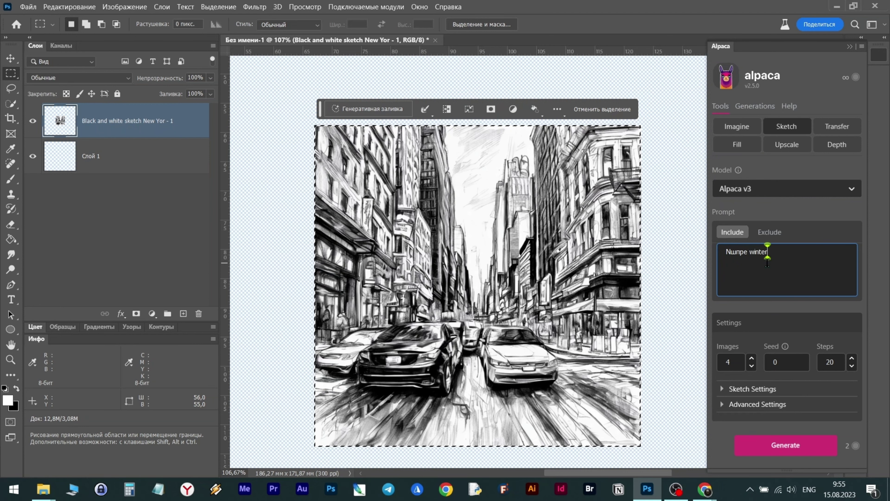
click(804, 445)
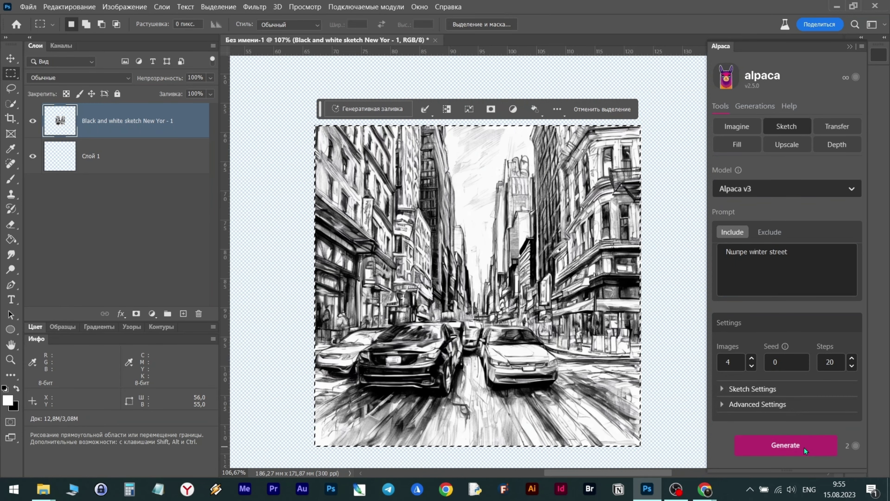
click(805, 450)
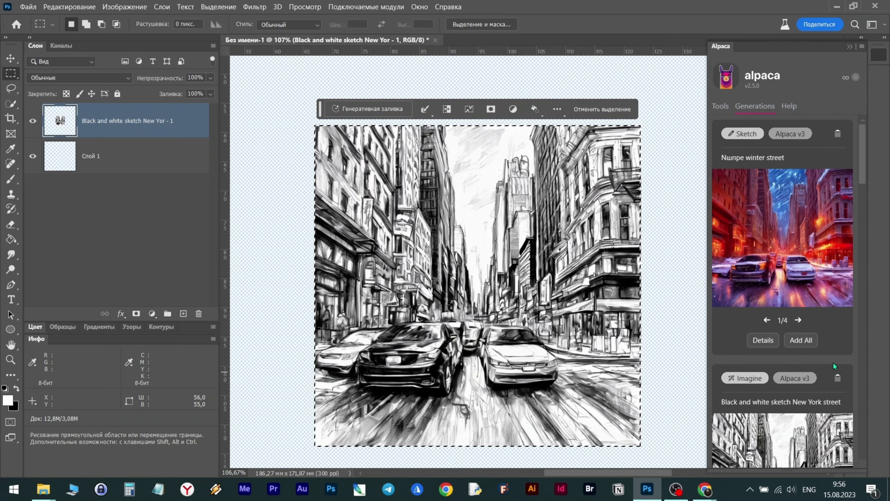
- Browse the generated winter street variants and import the second one as a layer
click(799, 320)
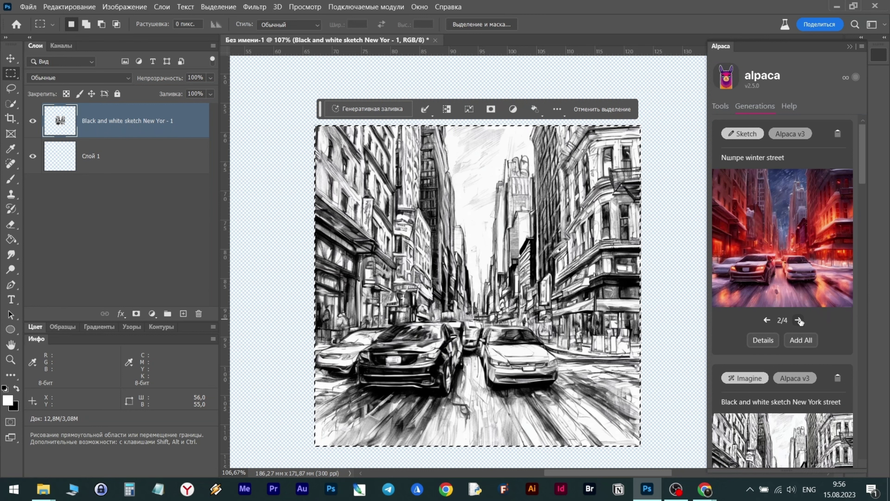
click(799, 320)
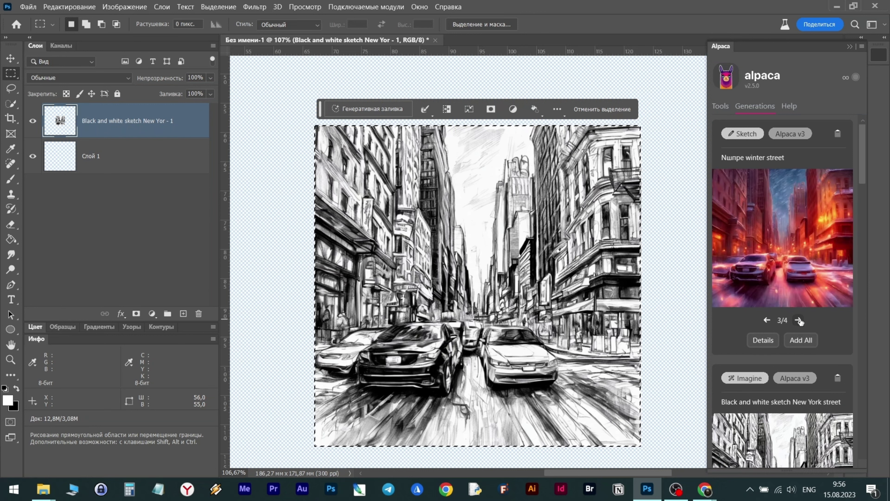
click(799, 320)
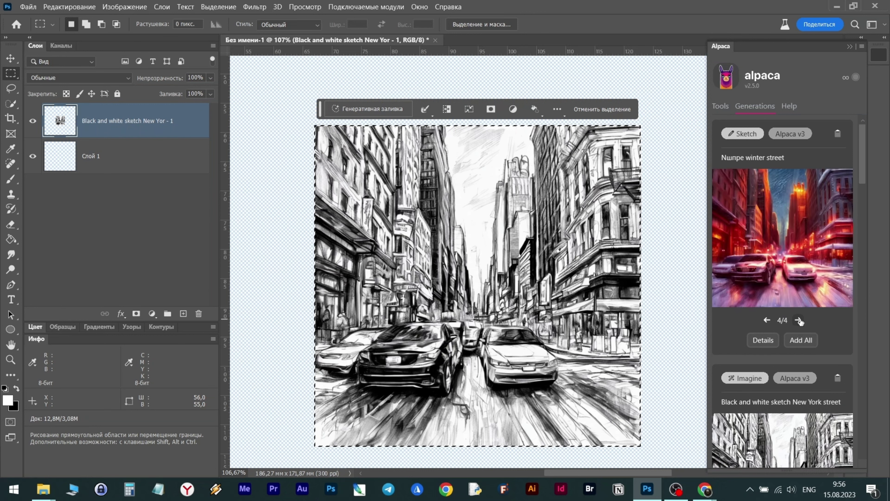
click(767, 320)
click(767, 320)
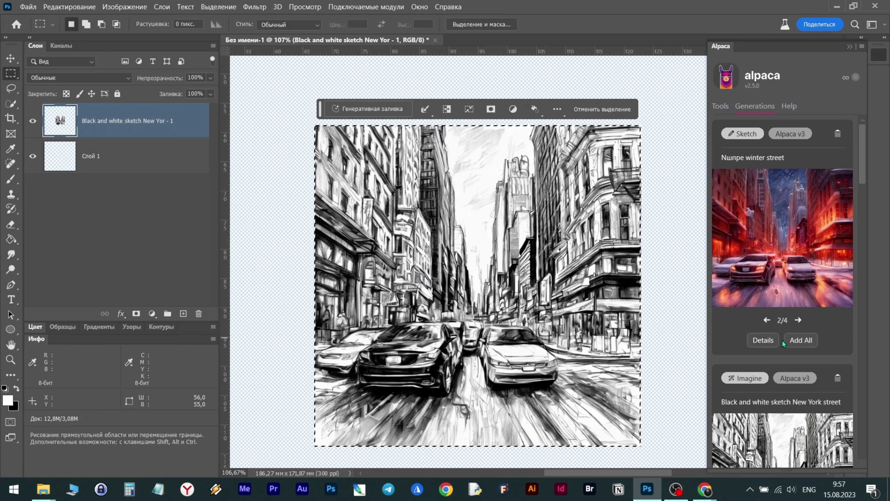
click(790, 233)
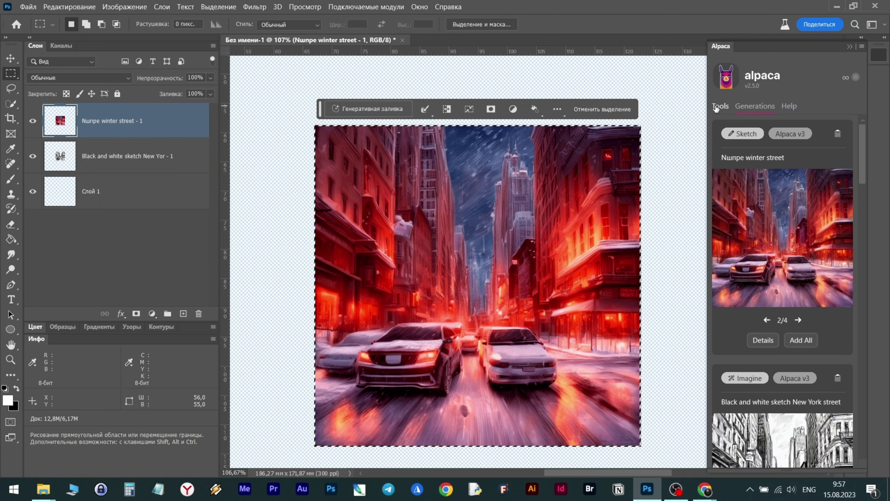
- Return to Alpaca's generation tools and unlock the background layer of the street photo with the taxis
click(727, 106)
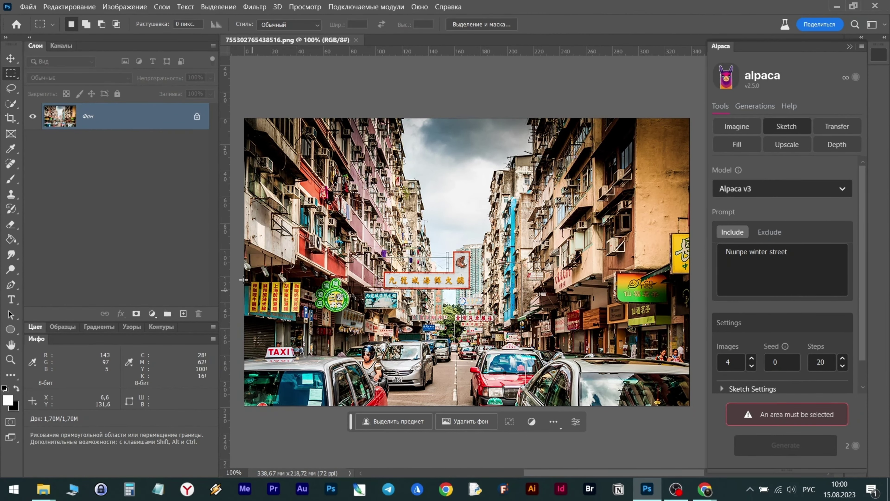
click(197, 121)
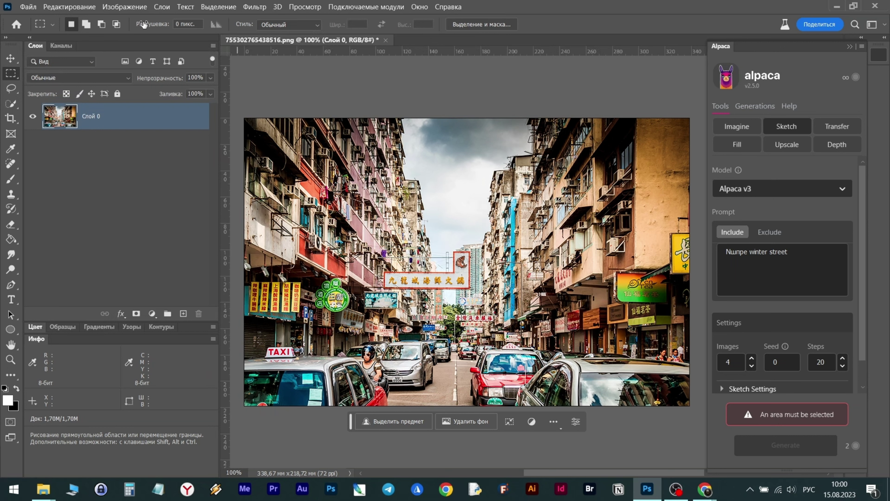
- Desaturate the taxi street photo layer and duplicate the black-and-white result
click(132, 7)
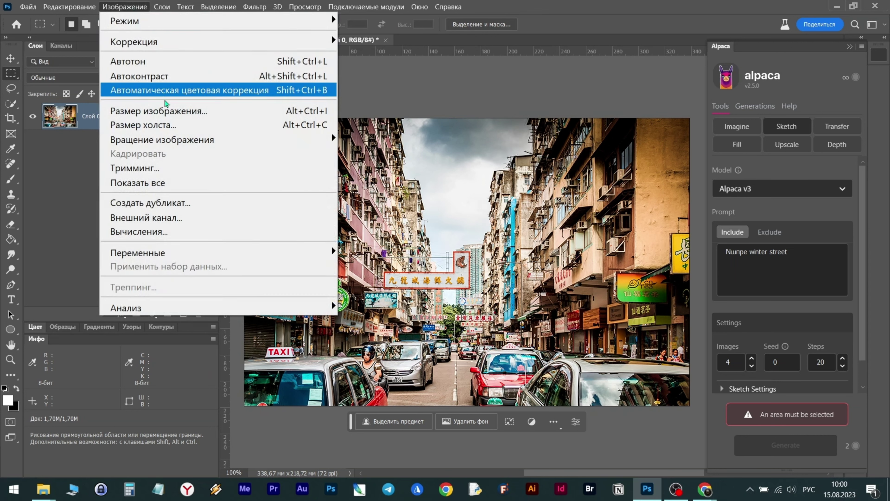
mouse_move(176, 49)
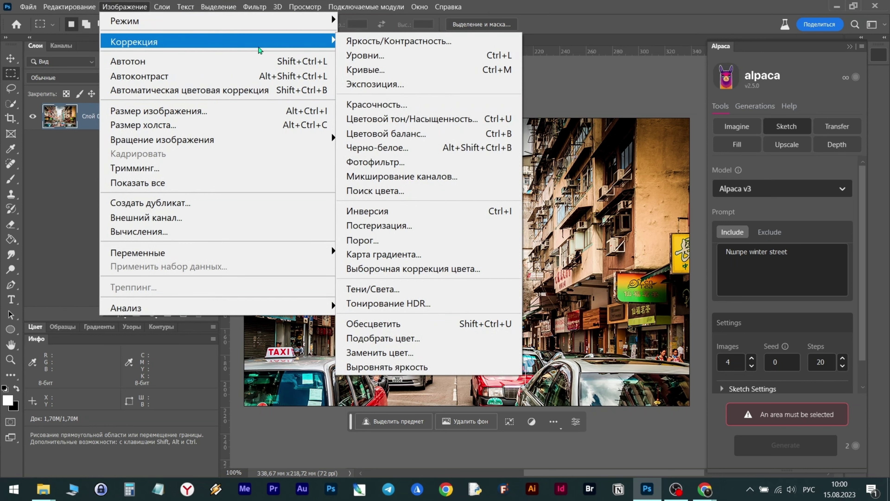
click(405, 324)
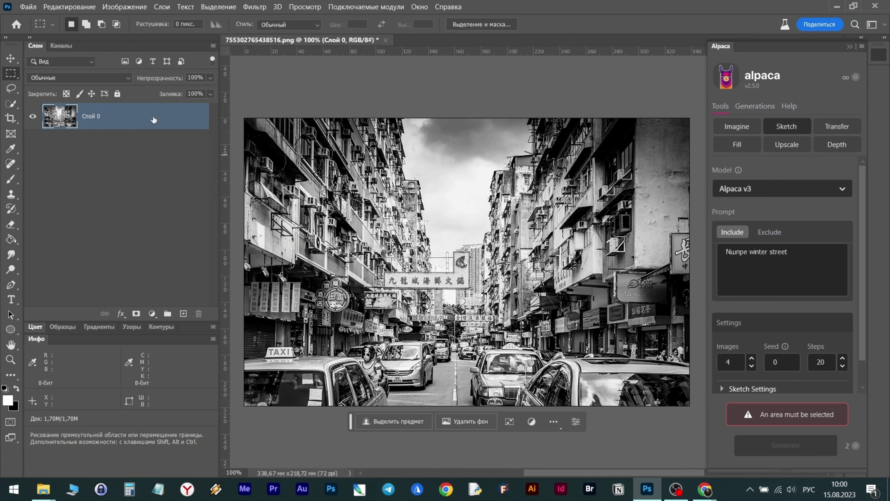
drag(154, 120, 184, 313)
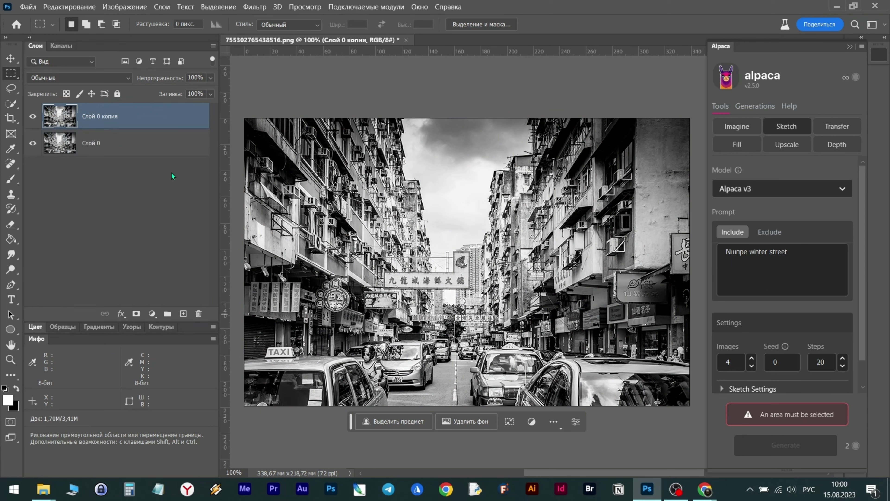
- Invert the duplicated street layer and set its blend mode to Linear Dodge (Add)
click(124, 7)
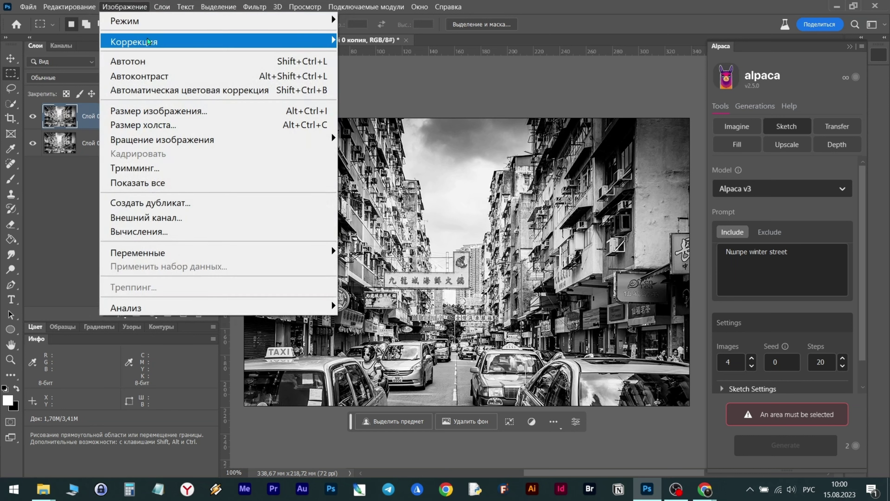
mouse_move(148, 42)
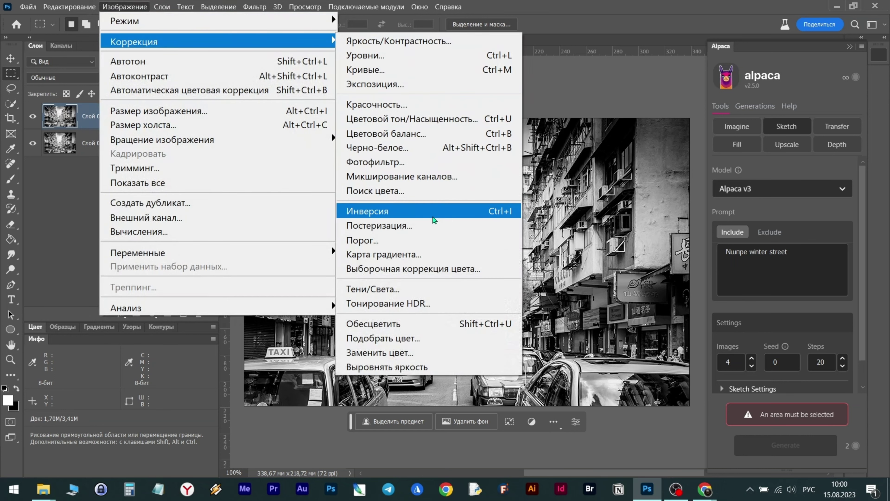
click(434, 211)
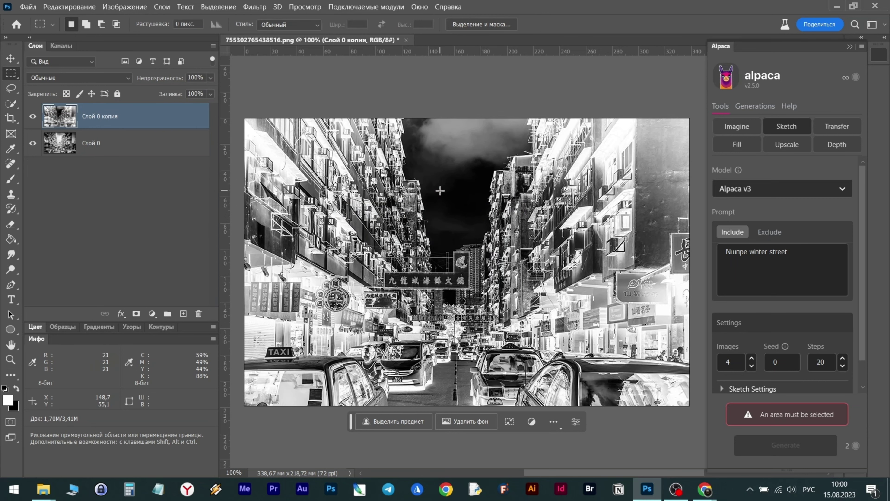
click(127, 83)
click(110, 193)
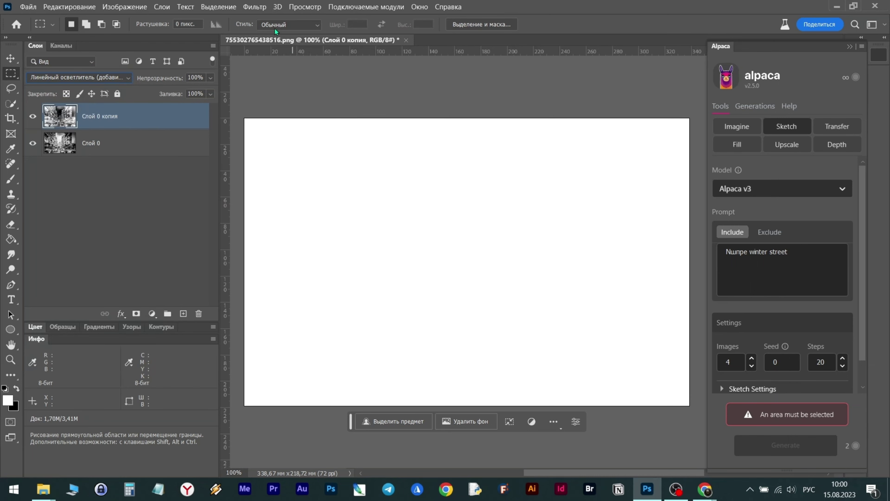
- Apply the Minimum filter with a 1-pixel radius to the inverted copy to bring out the line drawing
click(254, 7)
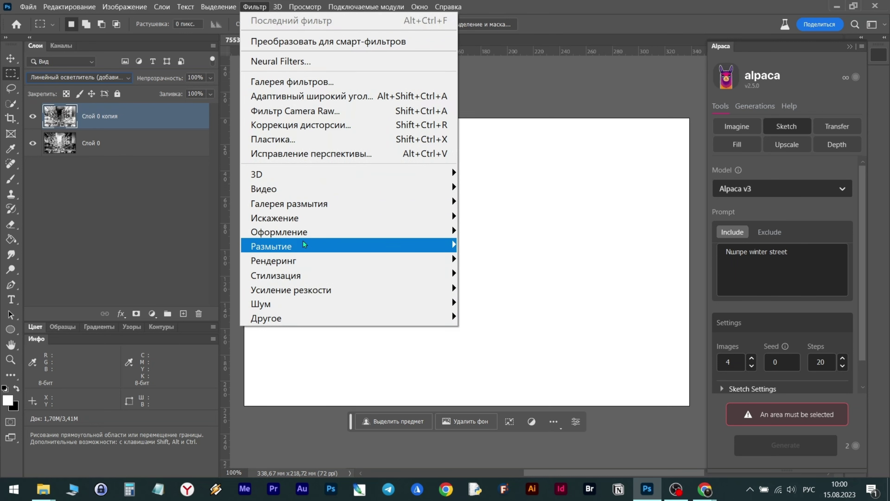
mouse_move(313, 322)
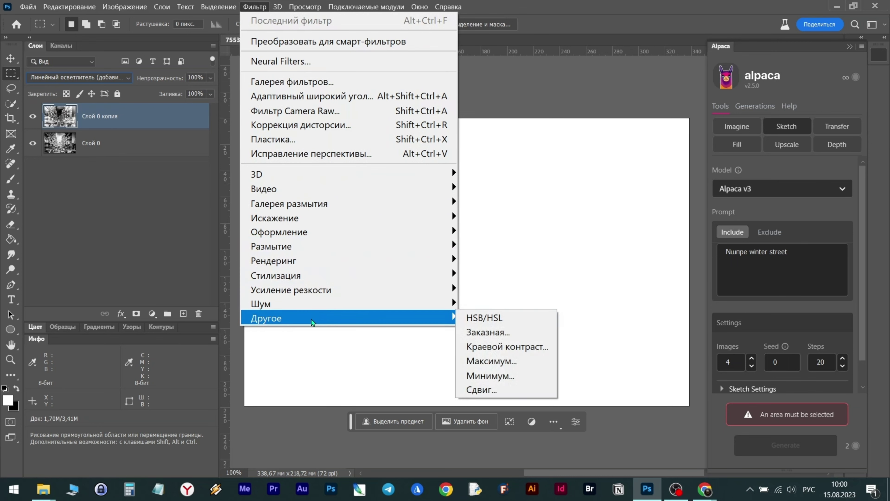
click(488, 376)
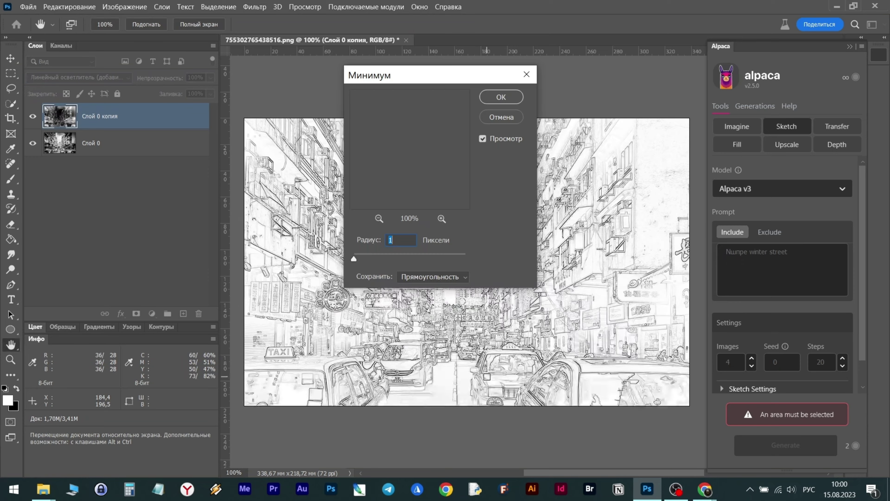
drag(434, 82, 618, 58)
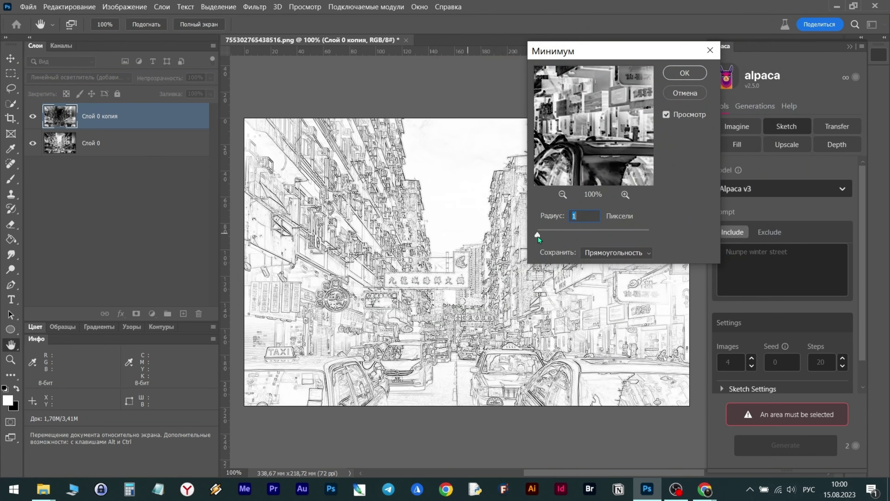
drag(538, 237, 511, 239)
click(685, 73)
- Merge the visible layers into a single line-drawing layer and load its outline as a selection
key(m)
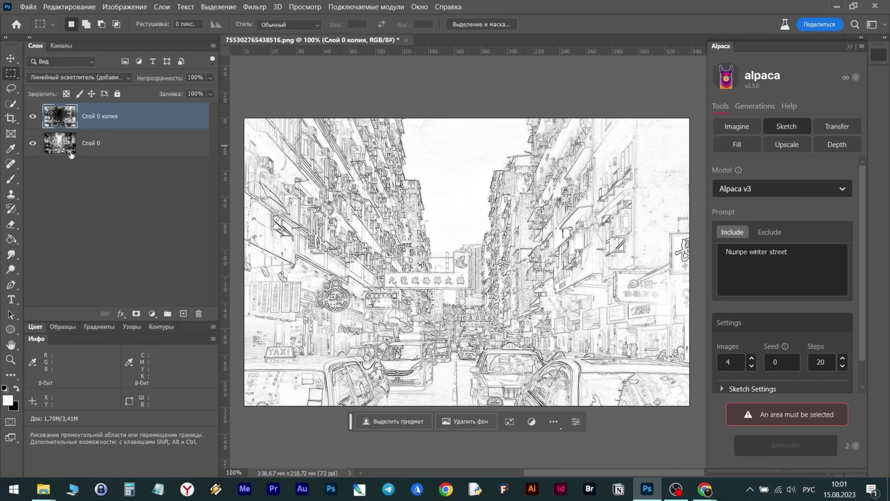
key(ctrl+shift+e)
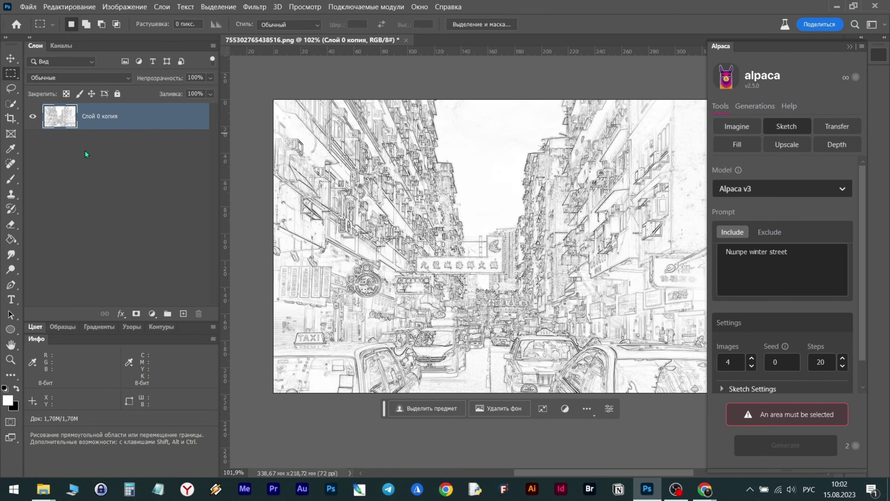
key(ctrl)
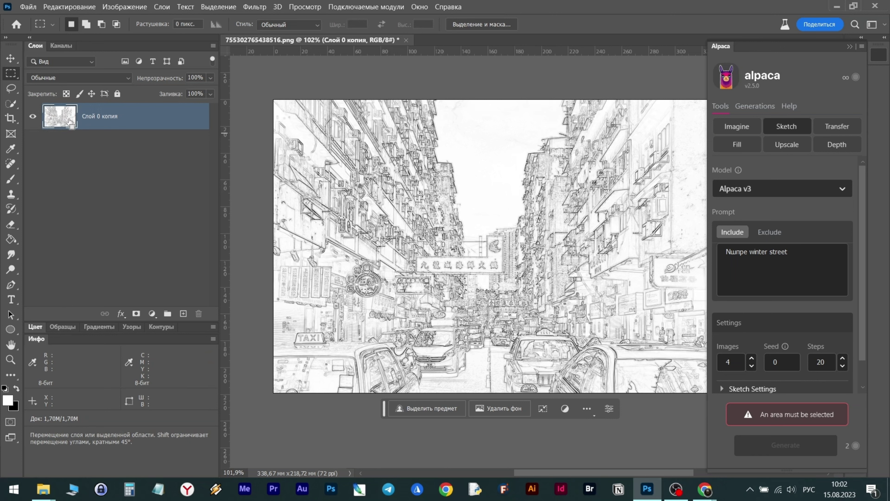
ctrl+click(61, 122)
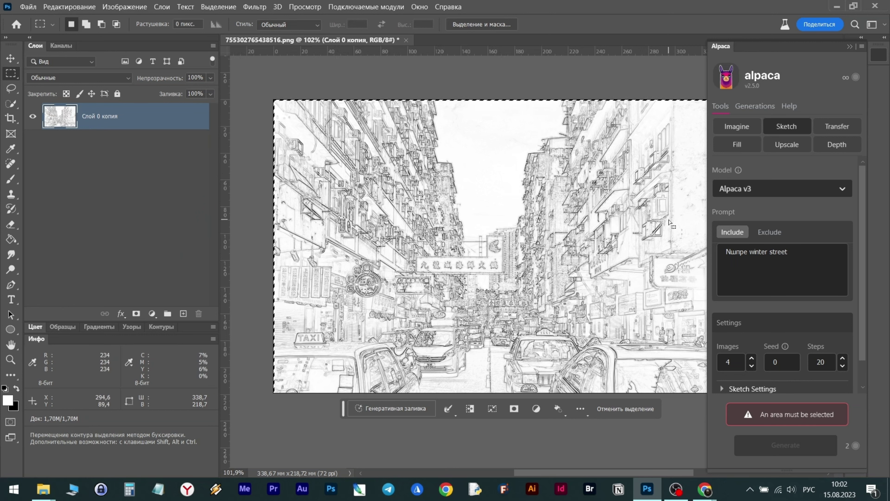
scroll(638, 232, right, 2)
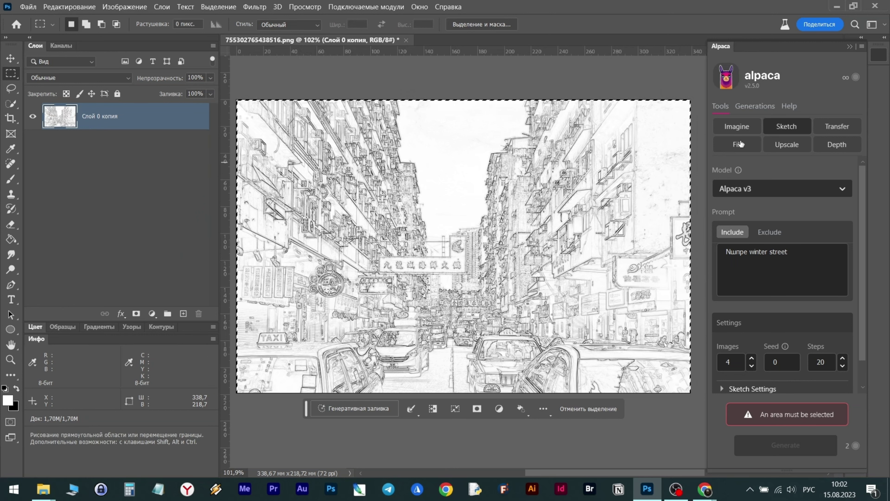
- Use Alpaca's Sketch tool on the selected drawing to generate 4 images from the prompt "night winter street" with 20 steps
click(747, 127)
click(786, 127)
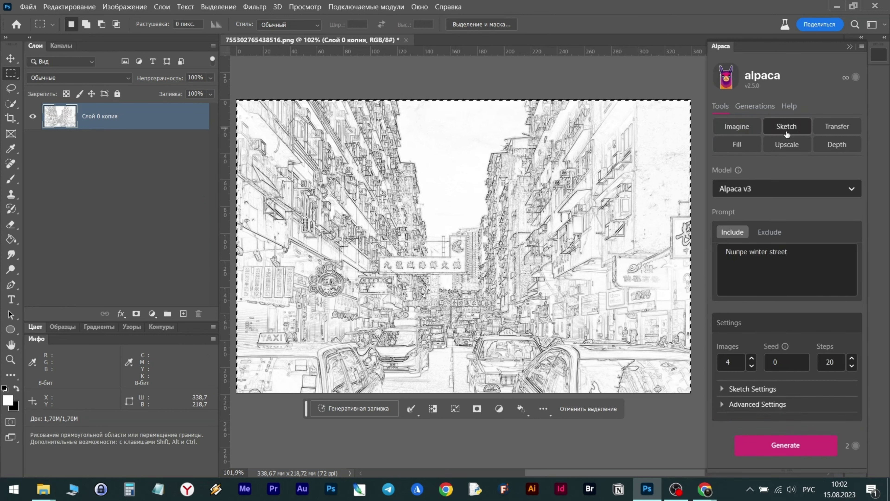
triple_click(757, 251)
key(BackSpace)
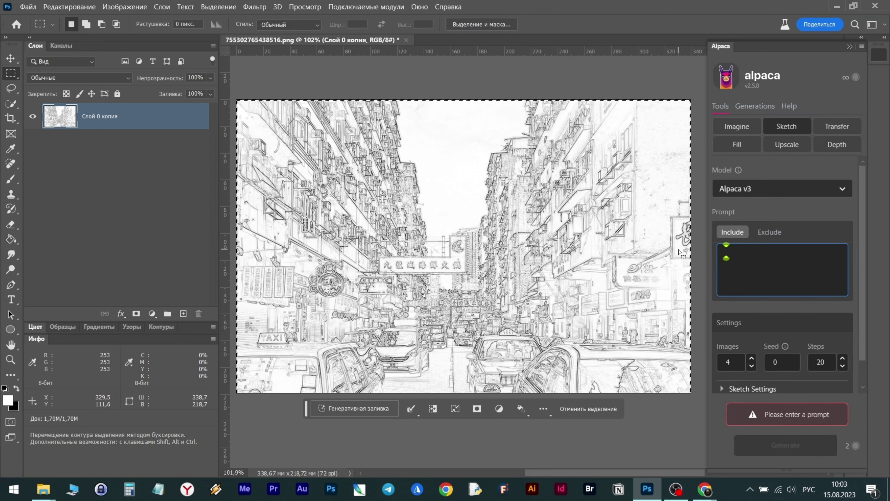
key(alt+shift)
text(night winte)
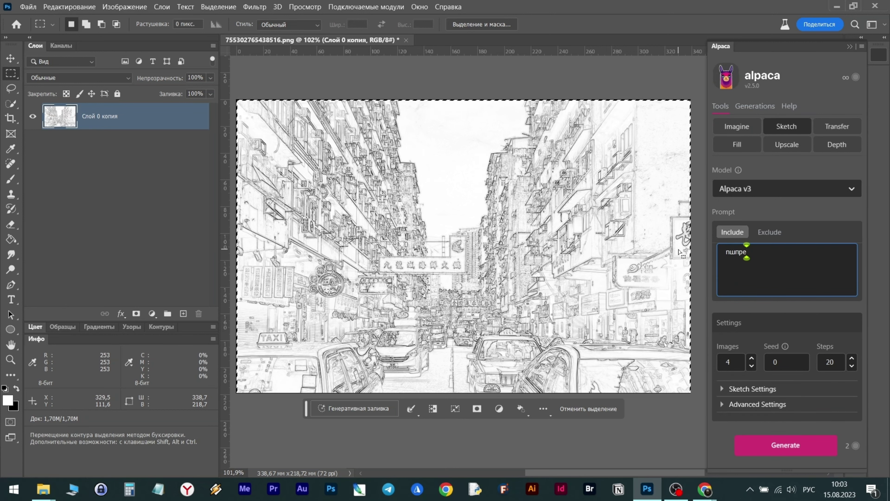
text(r s)
text(eet)
click(799, 444)
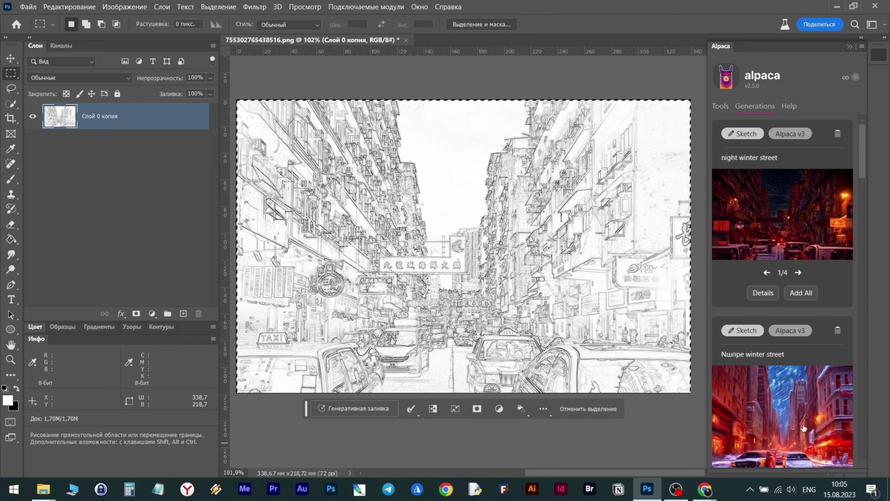
- Browse the night winter street variants up to the third one and import all of them as layers
click(799, 273)
click(798, 273)
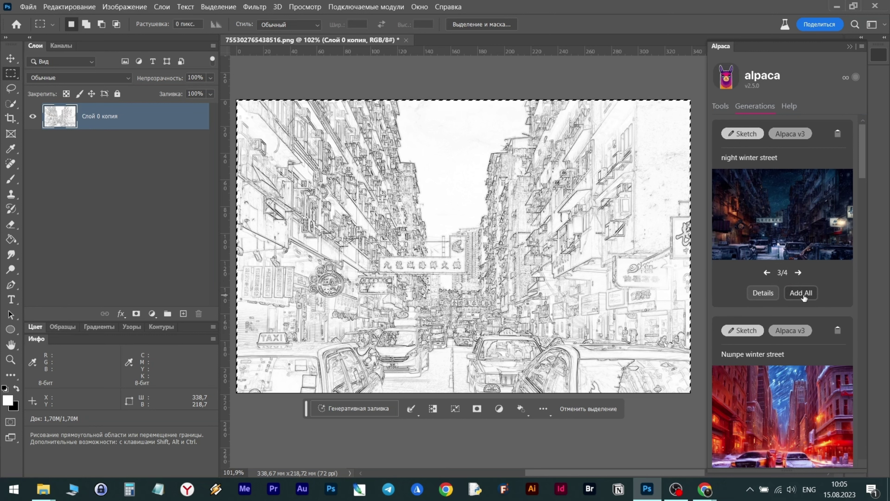
click(801, 293)
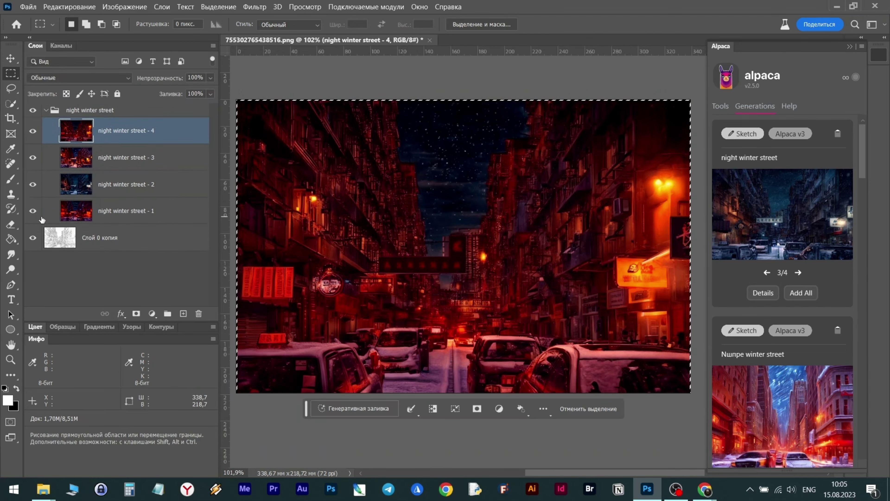
- Compare the imported night variants by toggling their visibility, leaving only "night winter street - 2" shown above the drawing
click(33, 132)
click(33, 161)
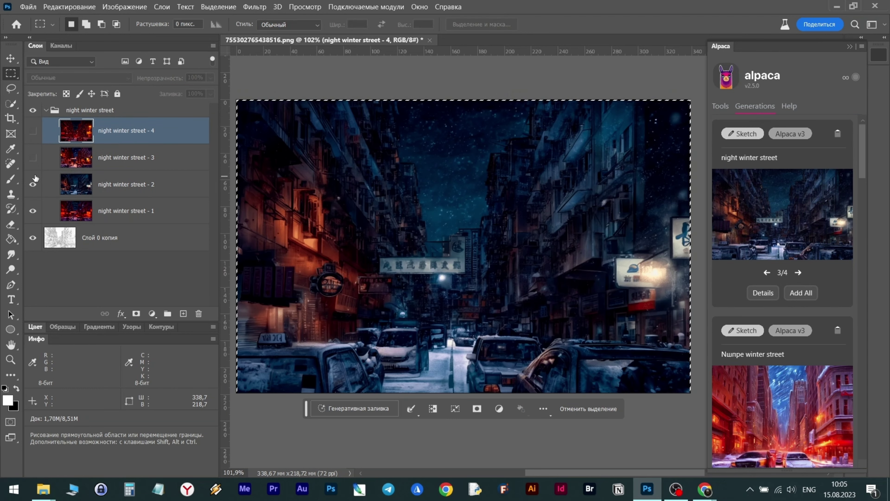
click(33, 185)
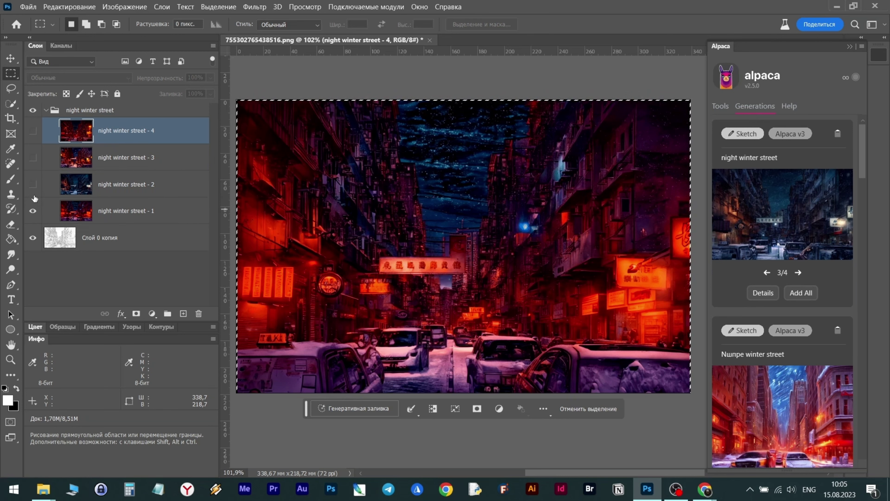
click(32, 211)
click(33, 184)
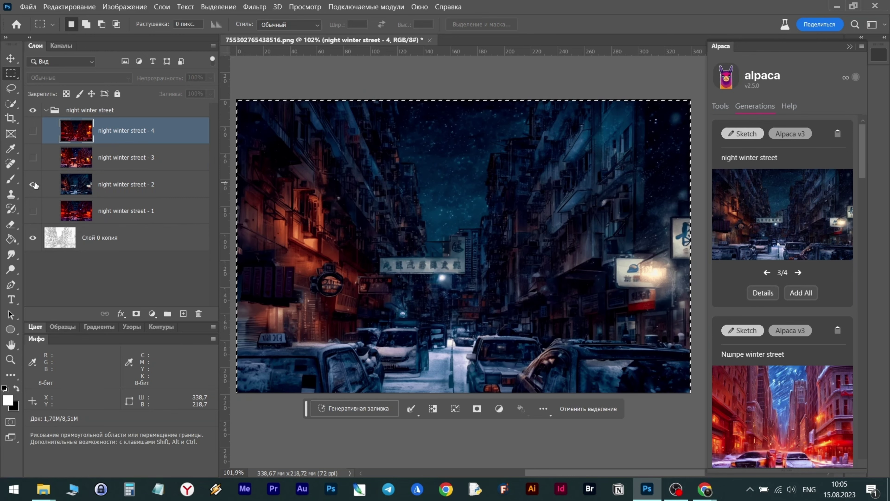
click(34, 185)
click(32, 159)
click(33, 158)
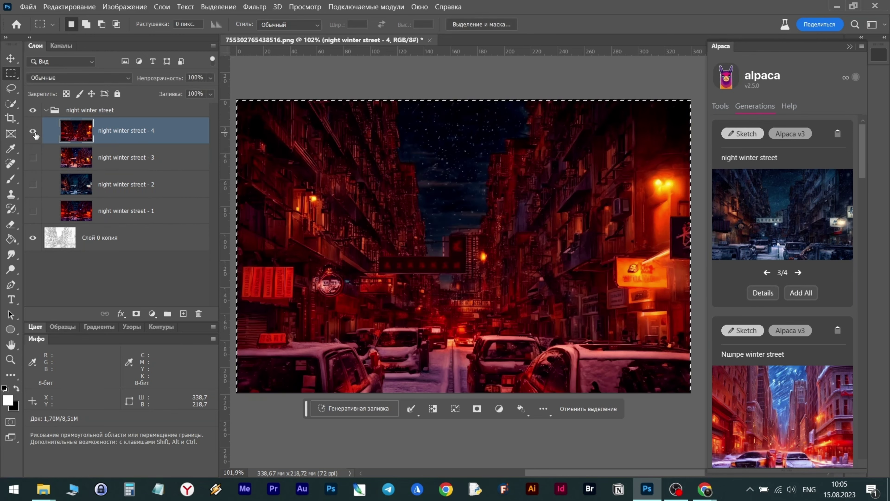
click(33, 185)
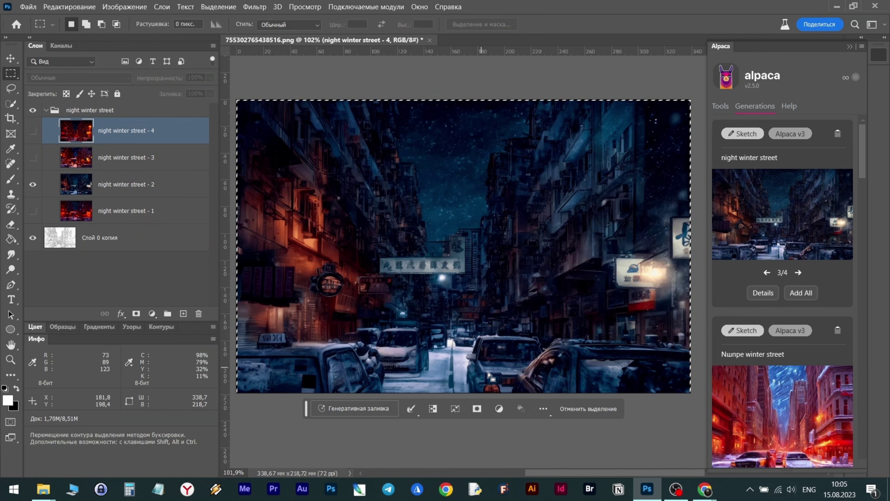